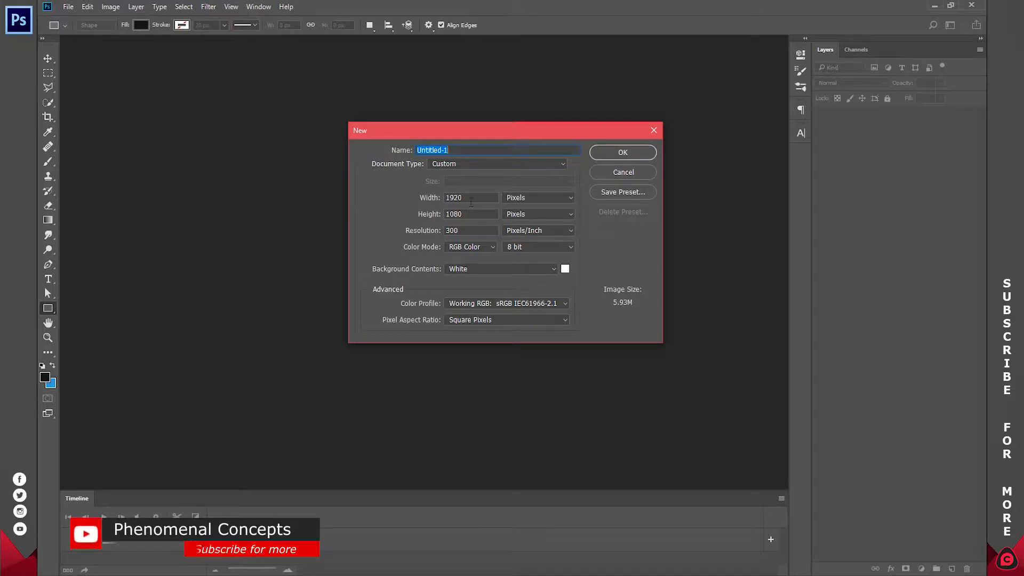
Step: Create a 1920 × 1080 px, 300 pixels/inch RGB document with a white background and reset the foreground and background colours to default
click(630, 154)
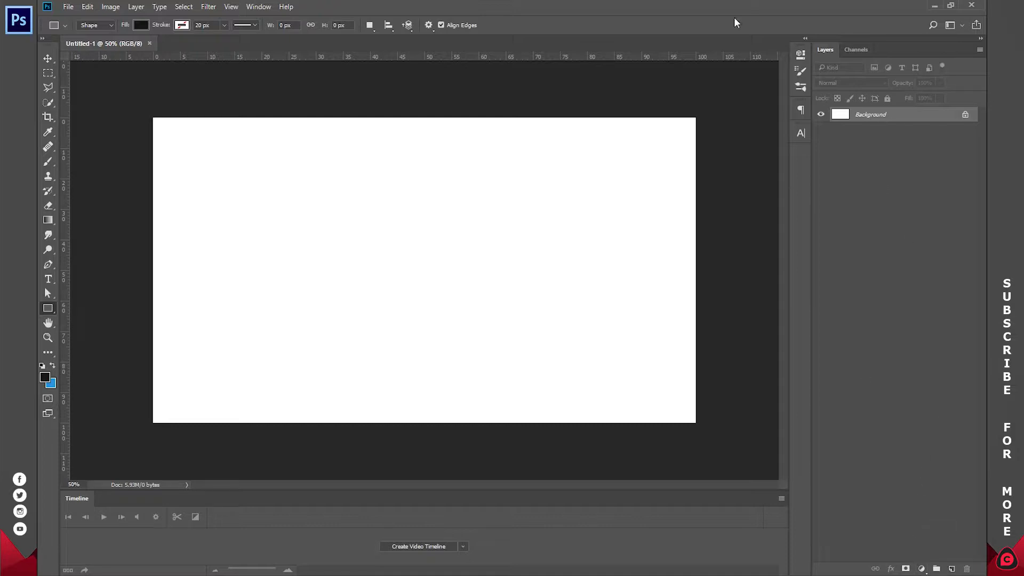
click(43, 366)
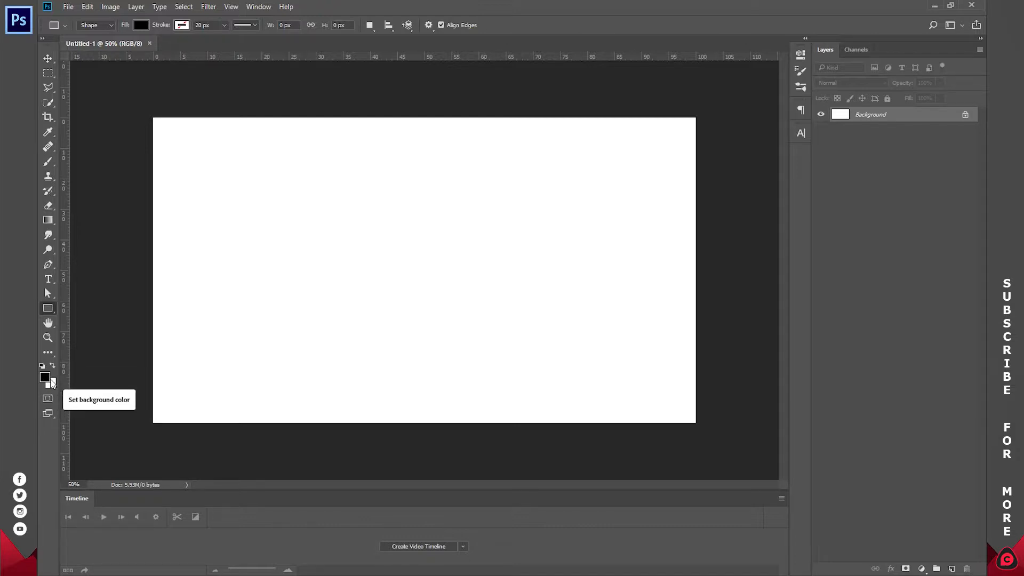
Step: Add a reversed Radial gradient fill layer from black to transparent, enlarging its scale to give a white centre with soft grey edges
click(921, 570)
click(899, 337)
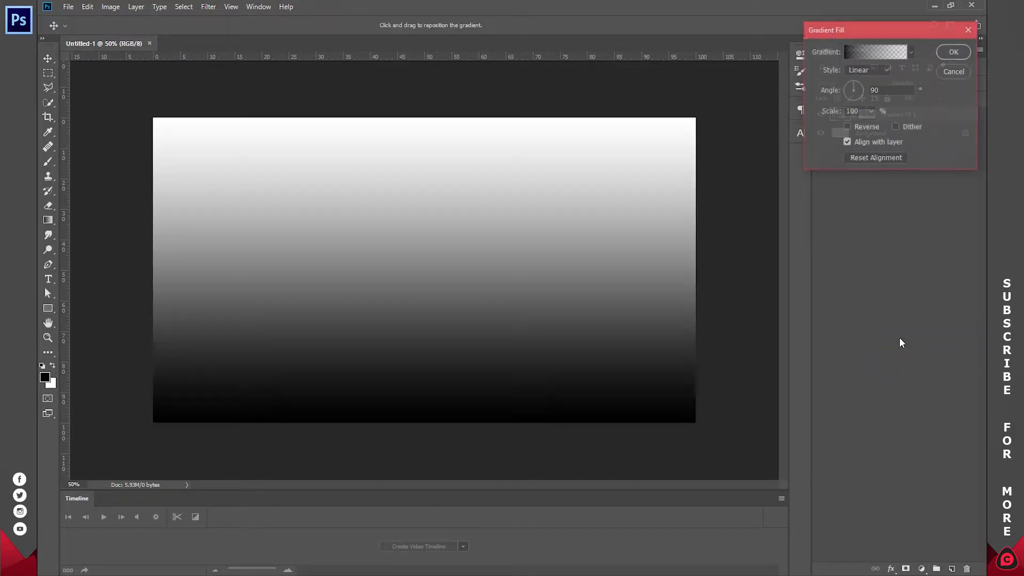
click(865, 71)
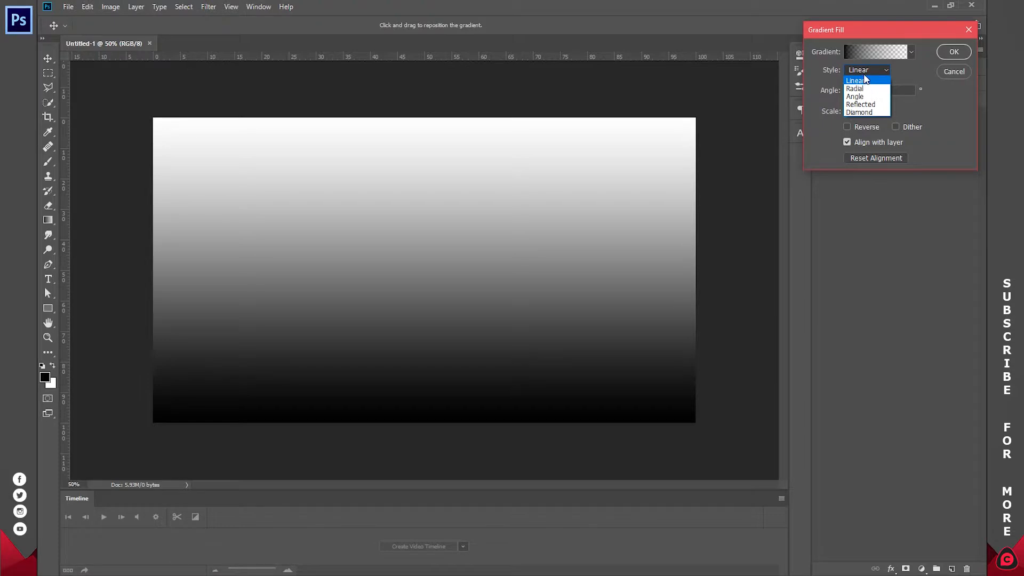
click(865, 88)
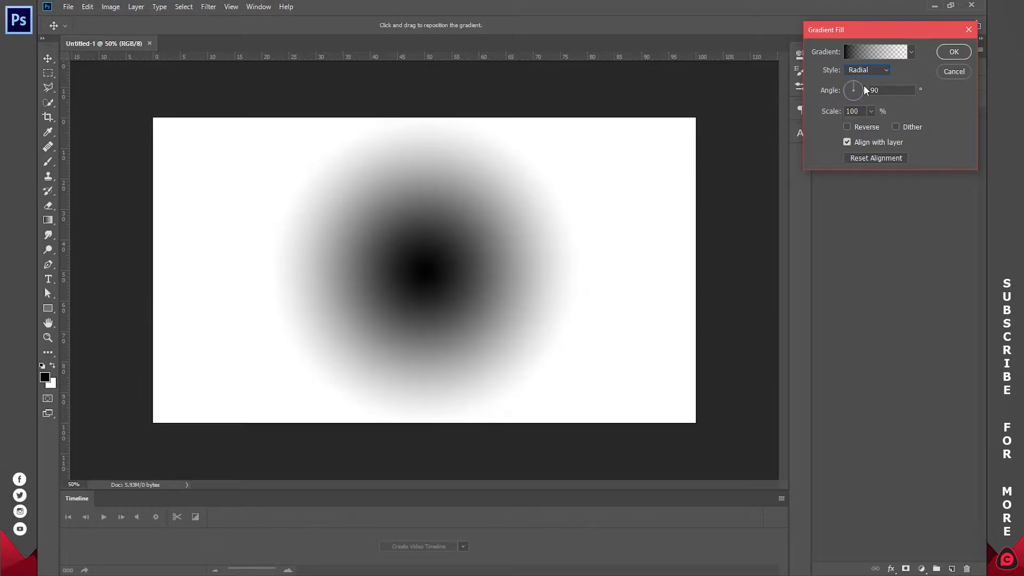
click(846, 127)
click(871, 112)
drag(870, 126, 952, 113)
click(953, 52)
click(954, 52)
click(822, 117)
click(822, 116)
click(822, 116)
click(822, 116)
Step: Create a black rectangle shape 355 px wide and 620 px high on the canvas
key(z)
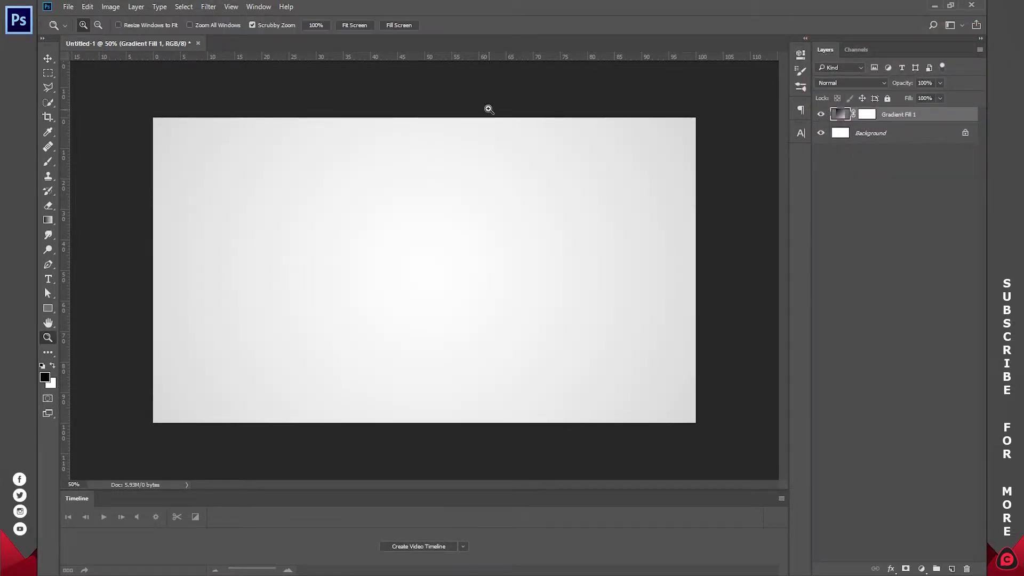
click(354, 25)
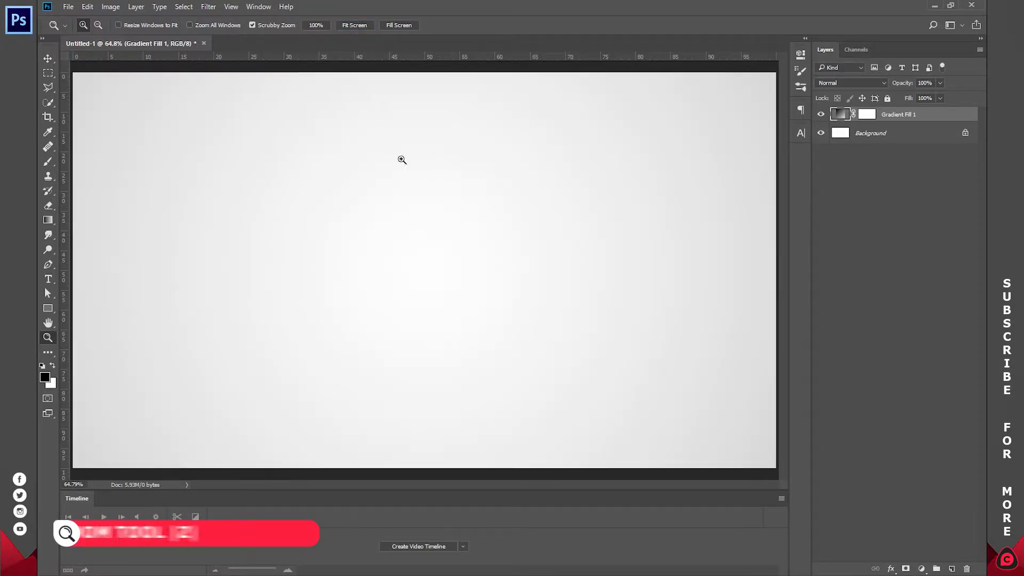
click(872, 227)
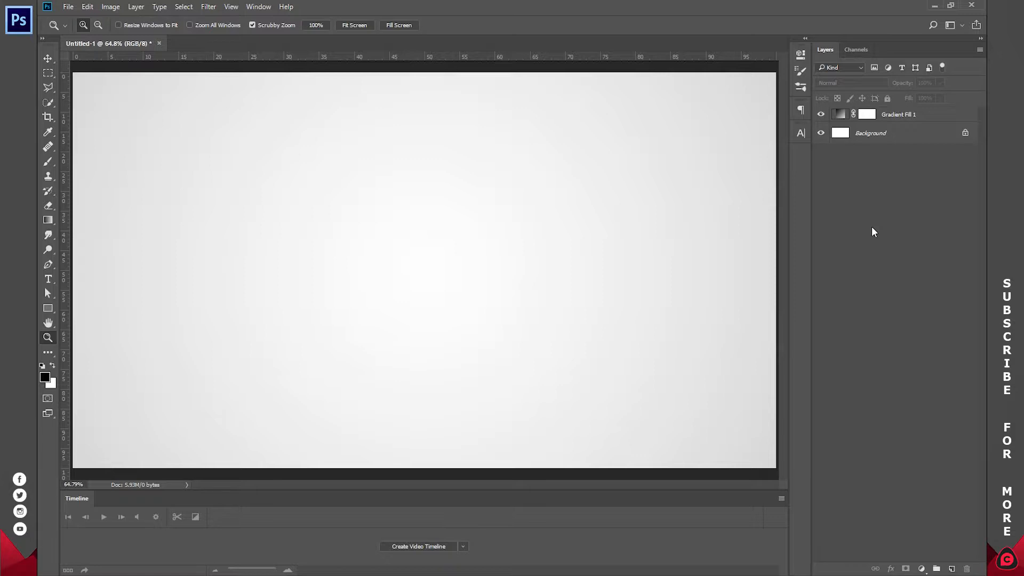
click(47, 309)
click(100, 308)
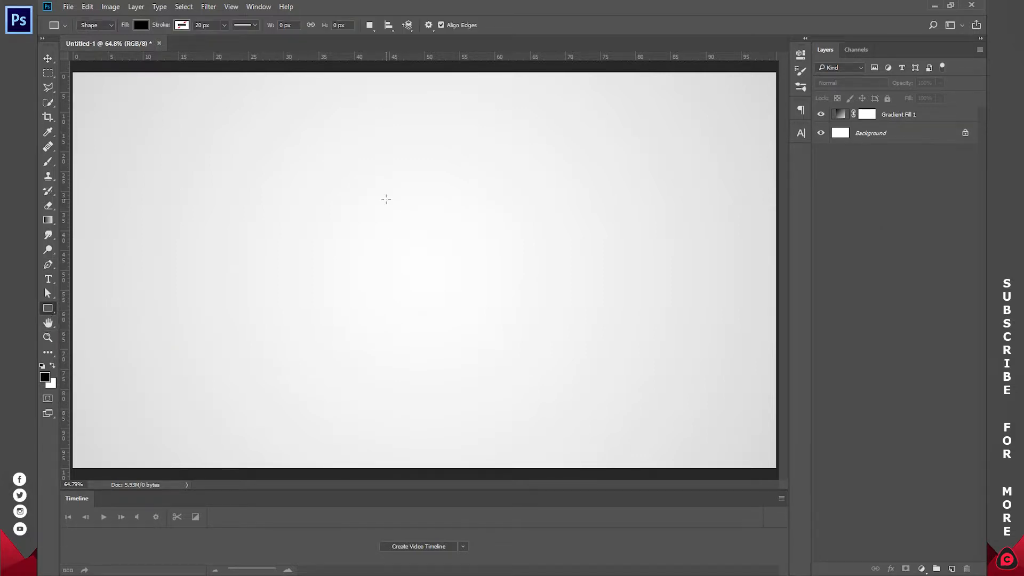
drag(337, 198, 514, 303)
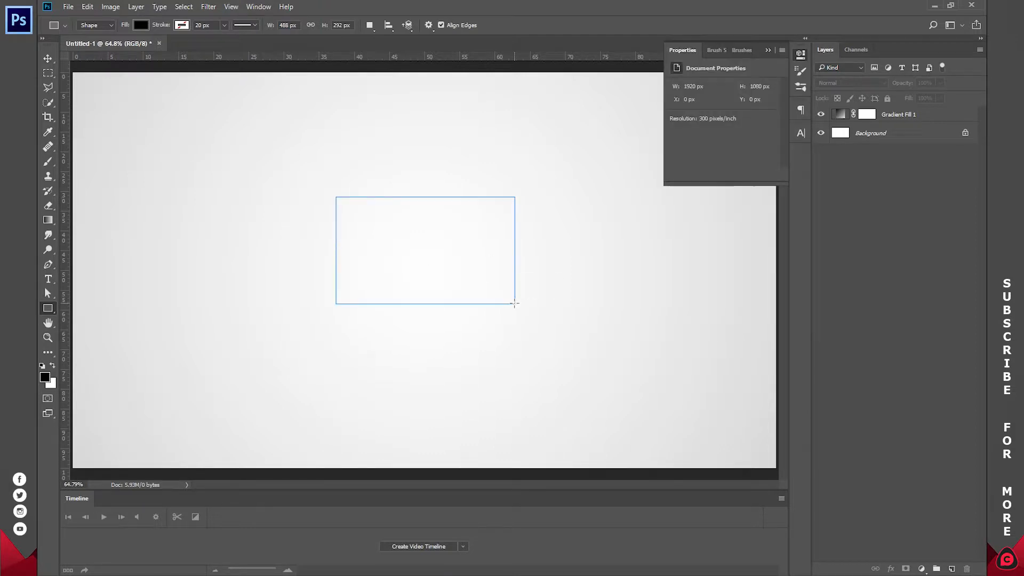
key(ctrl+z)
click(367, 220)
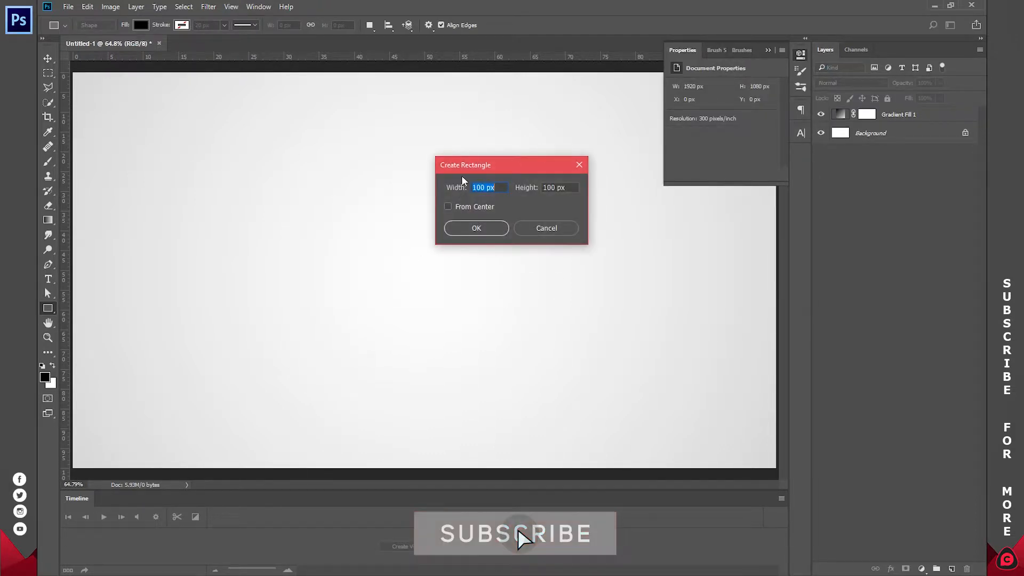
click(485, 188)
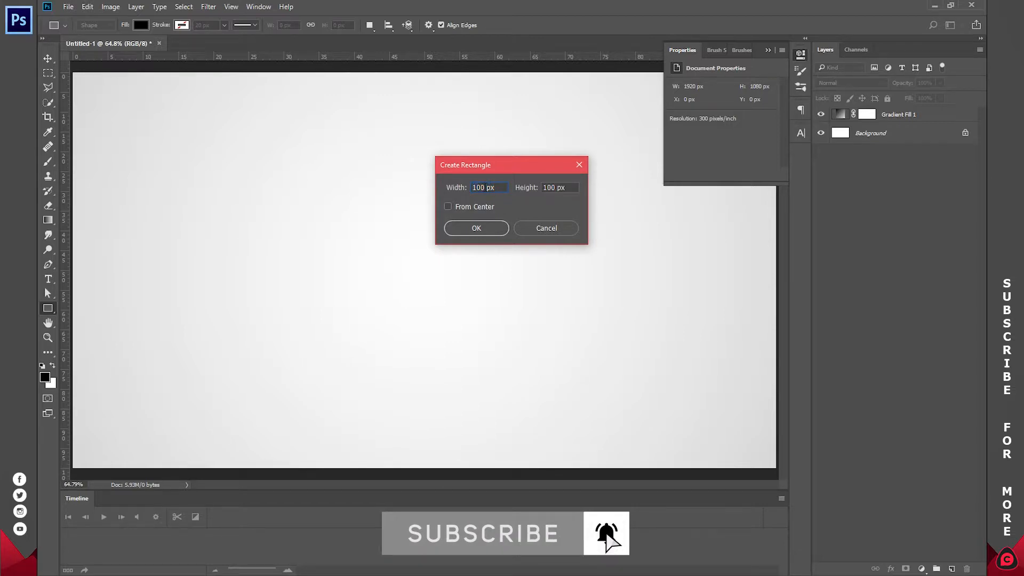
text(355)
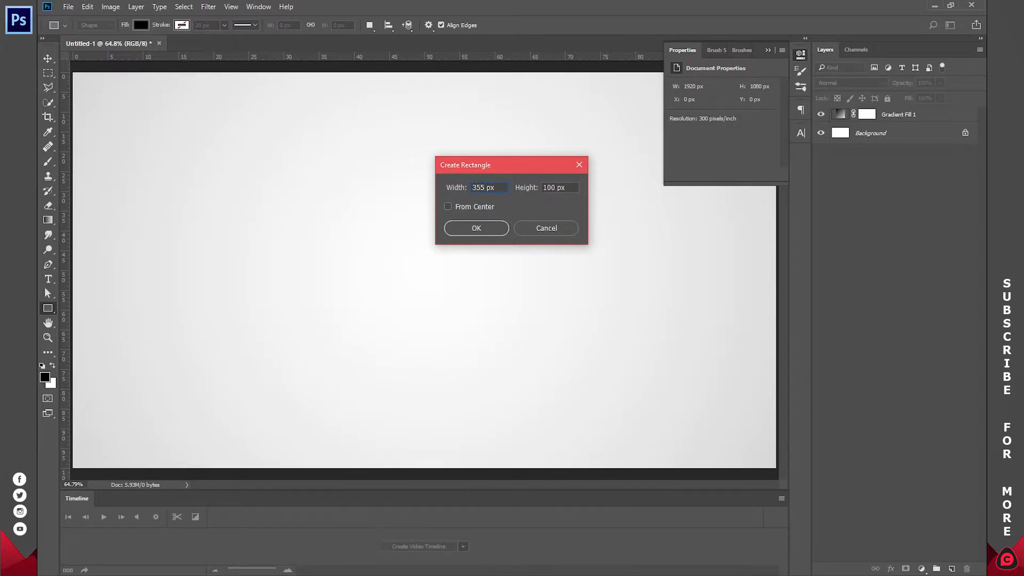
text(62)
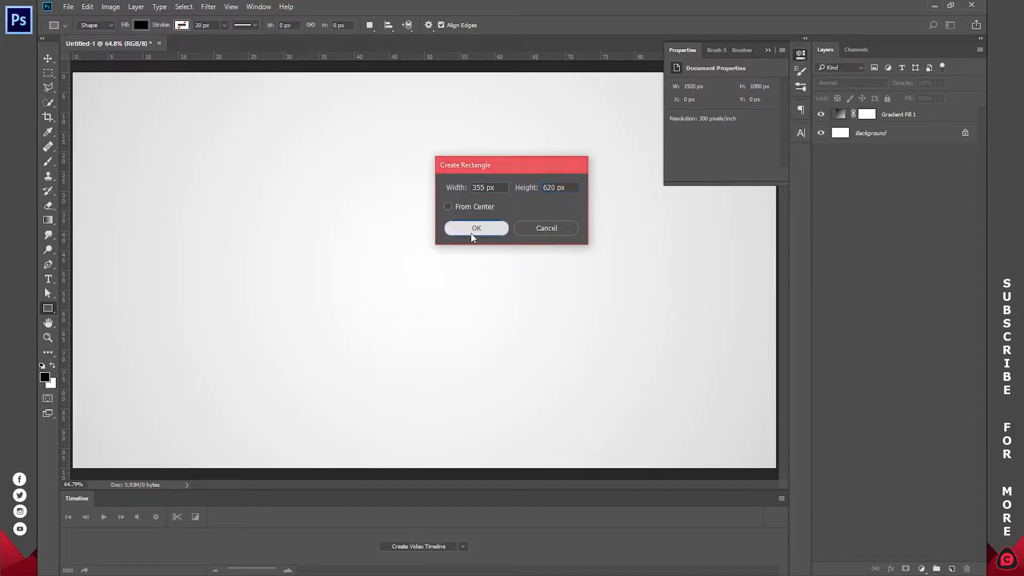
click(471, 233)
click(795, 55)
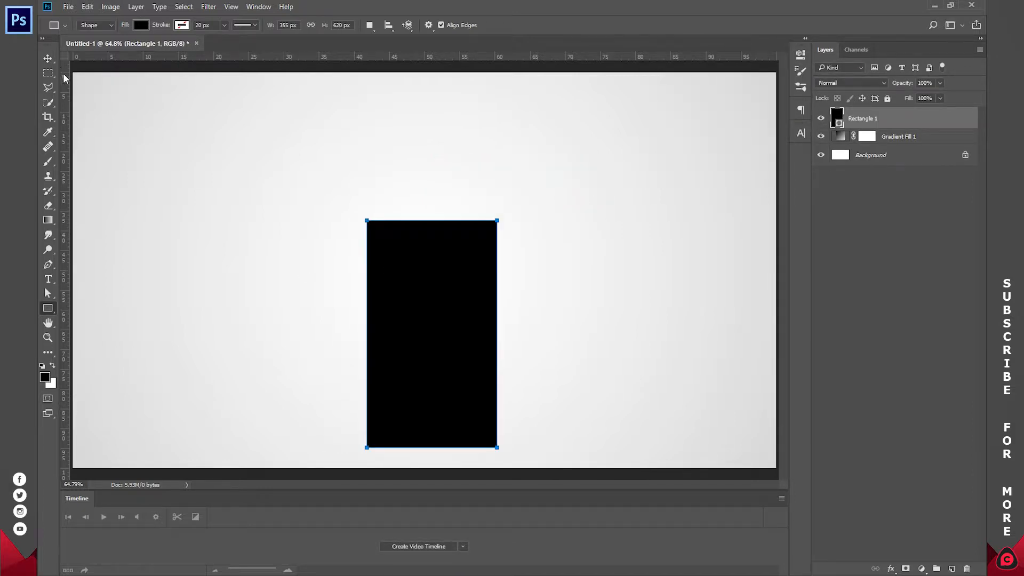
Step: Rotate the rectangle 90° and move it to the canvas's upper right, centred at about X 1246, Y 362 px
click(47, 59)
drag(507, 210, 557, 407)
click(282, 31)
text(90)
key(Return)
drag(458, 299, 556, 170)
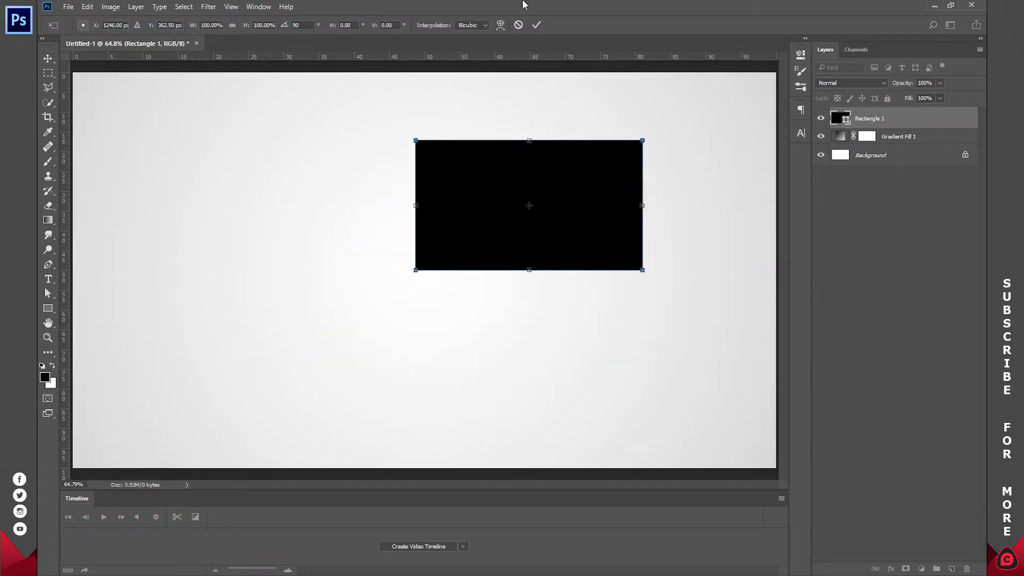
click(537, 25)
Step: Duplicate the rectangle directly below with a small gap, and shift both rectangles right so they are vertically centred on the canvas
key(z)
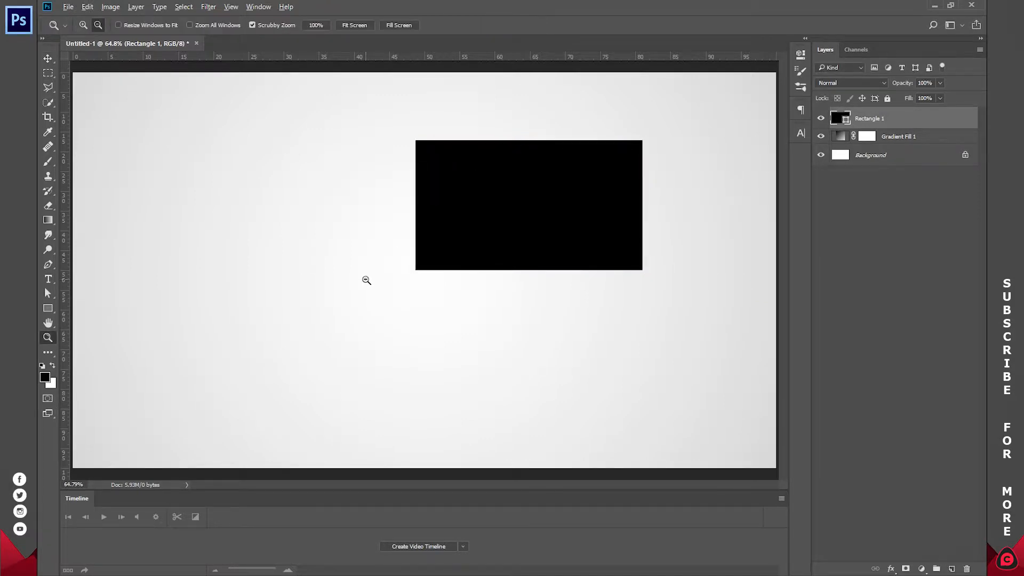
alt+click(366, 280)
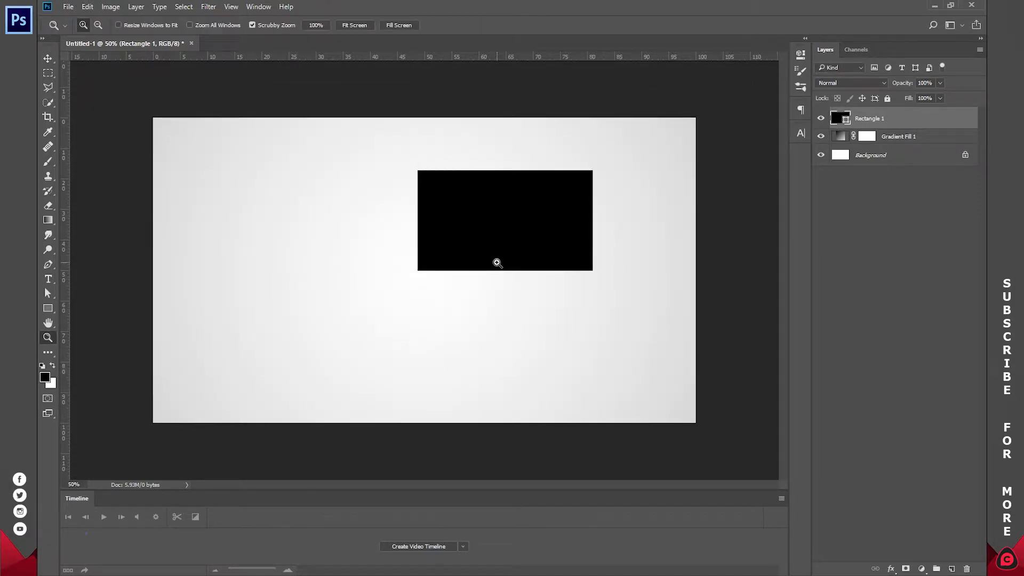
key(v)
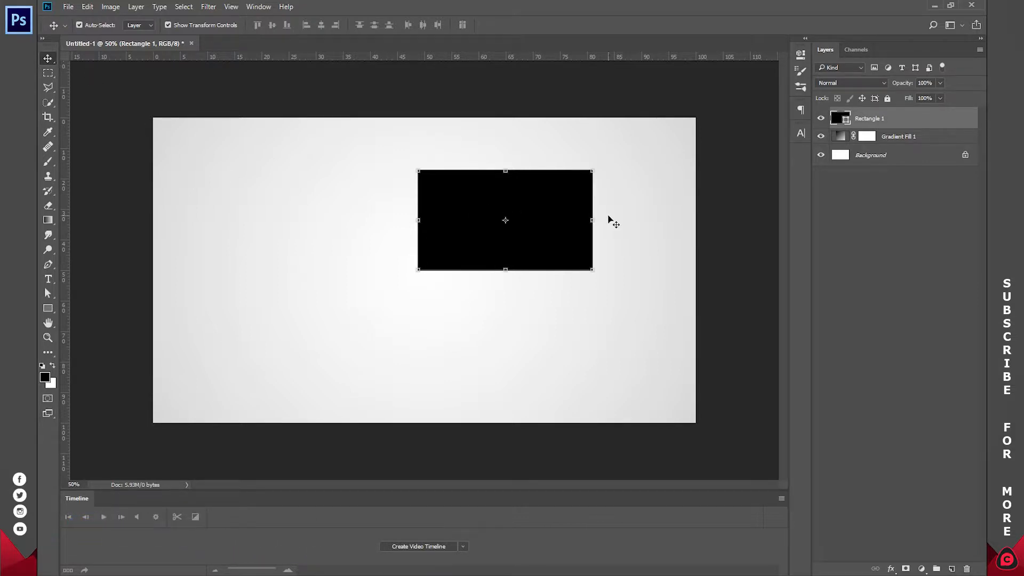
drag(527, 207, 530, 325)
shift+click(525, 209)
drag(549, 226, 592, 213)
click(866, 258)
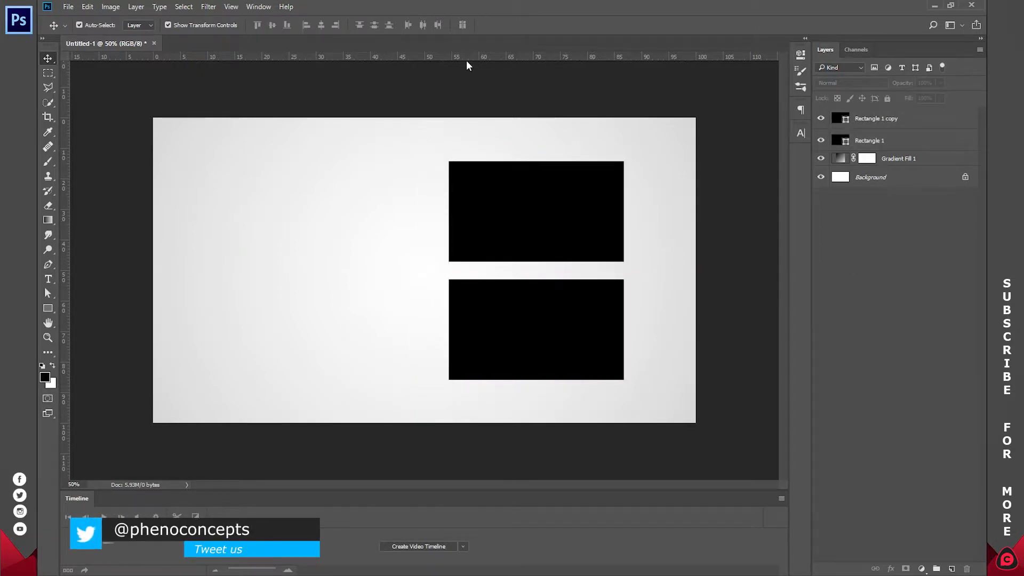
Step: Place a horizontal guide through the gap between the two rectangles and move both rectangles slightly left
drag(466, 57, 469, 269)
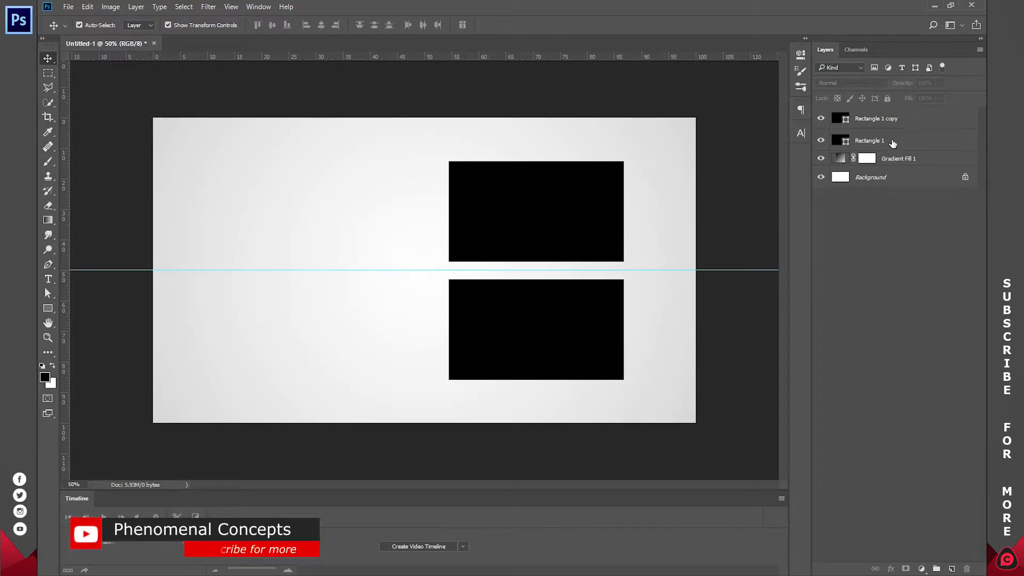
click(893, 141)
shift+click(880, 118)
drag(598, 196, 573, 199)
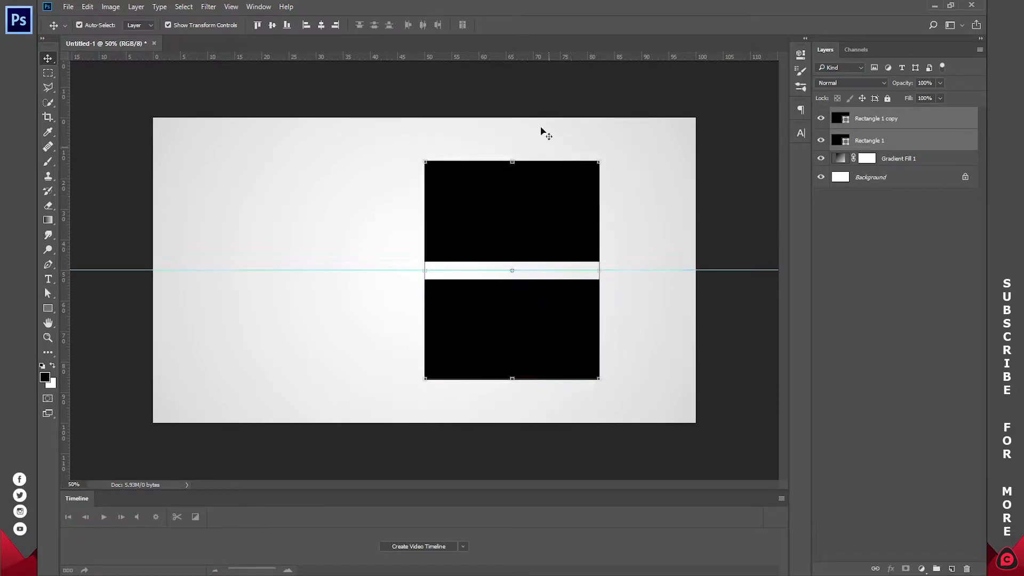
click(907, 265)
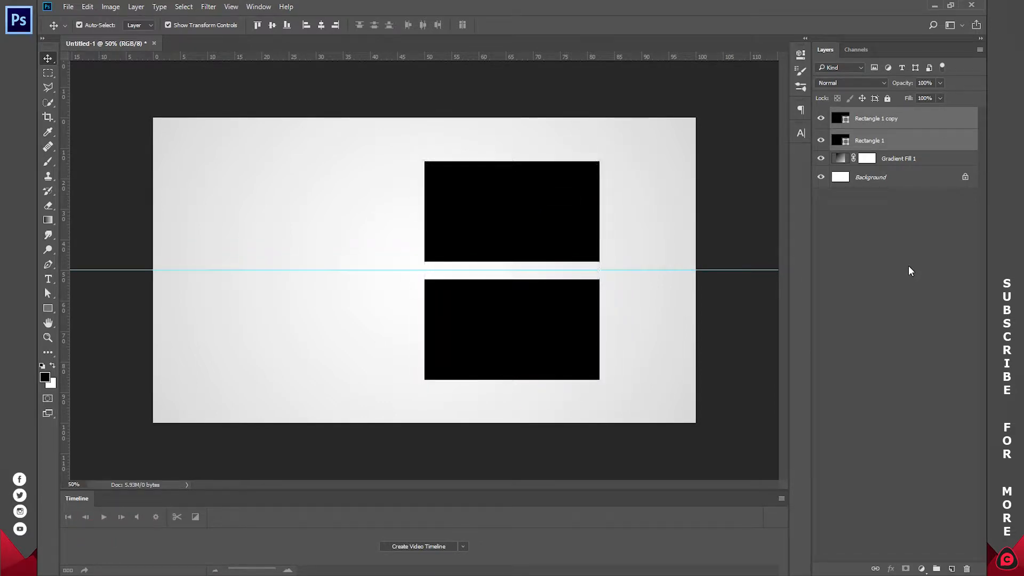
Step: Create a black 300 × 300 px circle with the Ellipse tool in the empty left half of the canvas
click(47, 311)
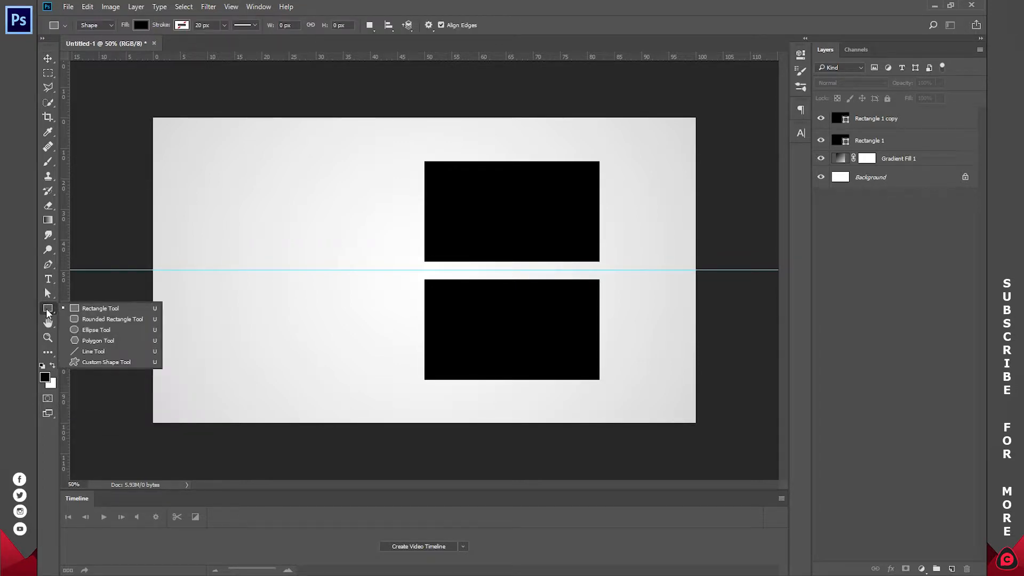
click(107, 329)
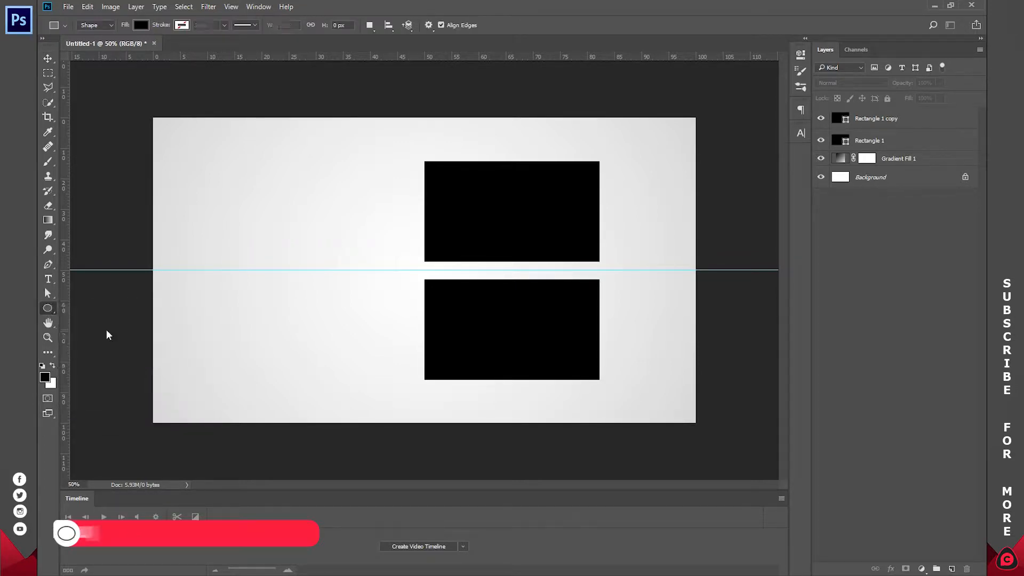
click(267, 215)
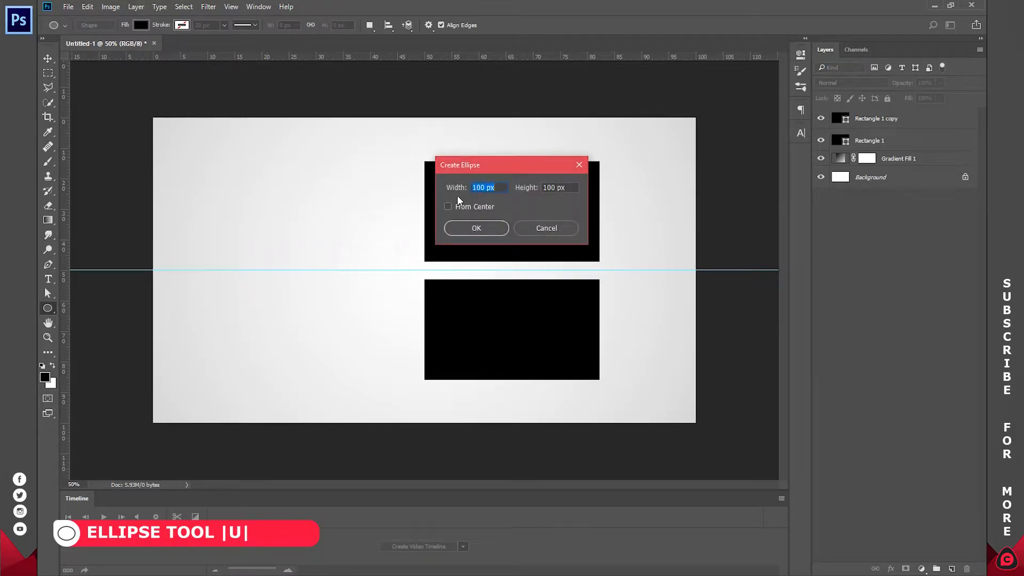
text(300)
key(Tab)
text(300)
key(Return)
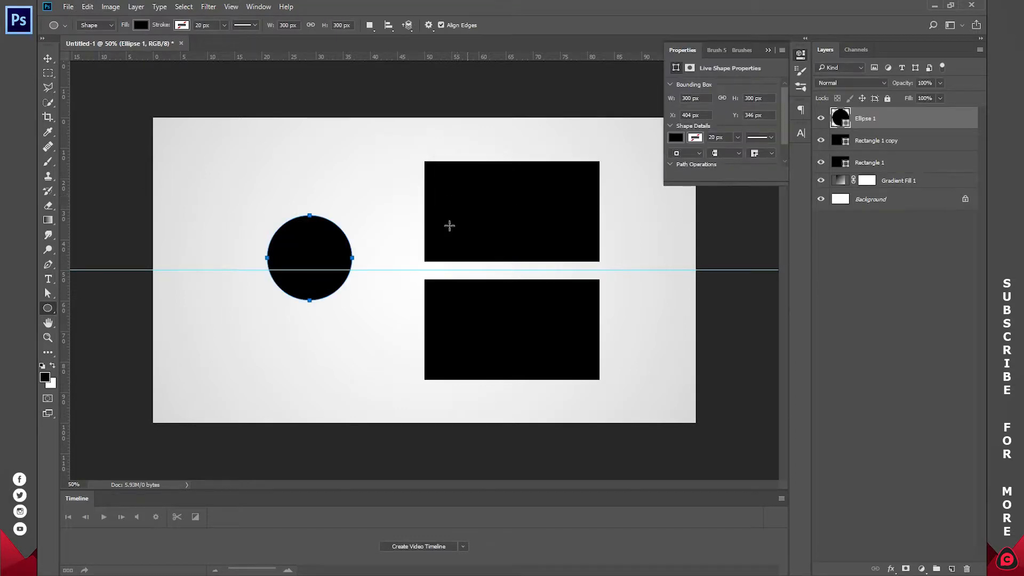
Step: Move the circle left and centre it vertically on the horizontal guide
click(48, 57)
drag(332, 253, 288, 205)
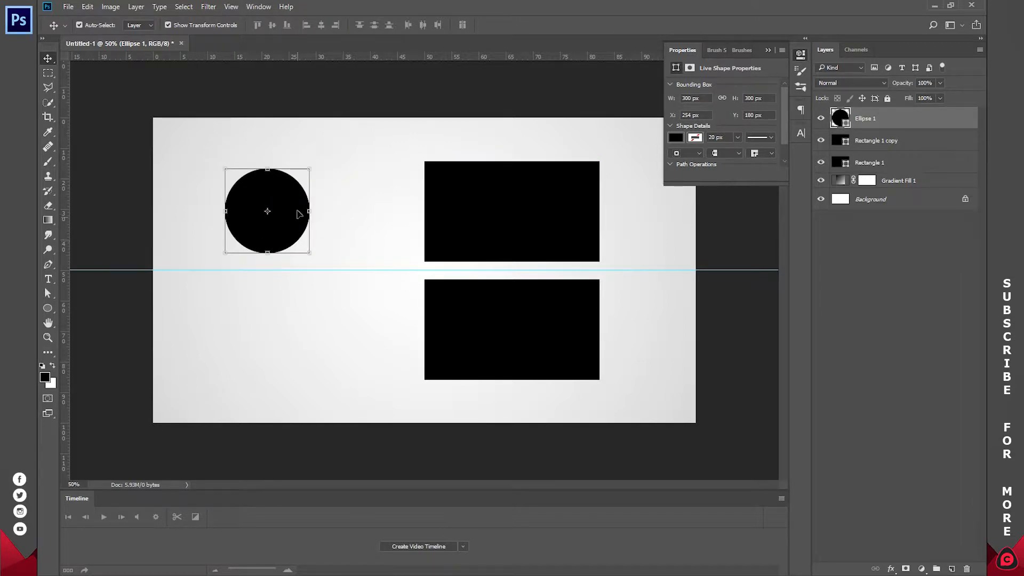
drag(288, 201, 301, 255)
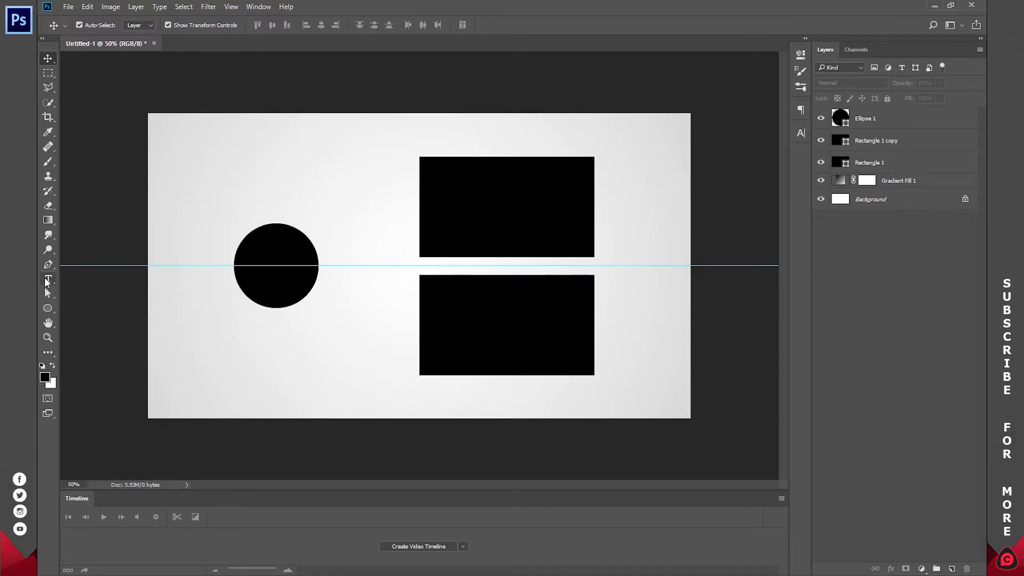
Step: Add a two-line text reading "recommended" and "videos" in black Verdana Regular, 14 pt
click(48, 279)
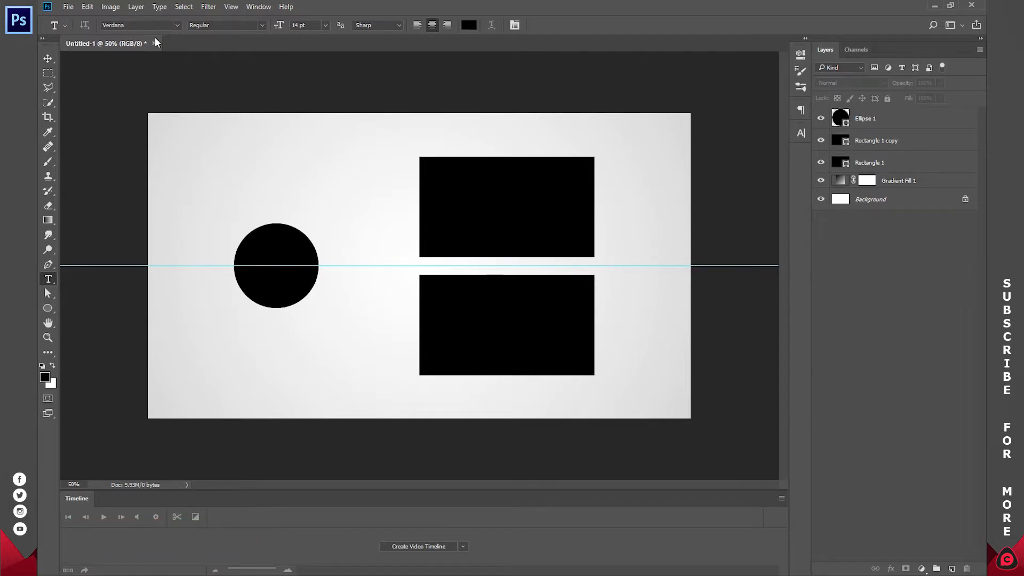
click(371, 226)
text(recommended)
key(Return)
text(videos)
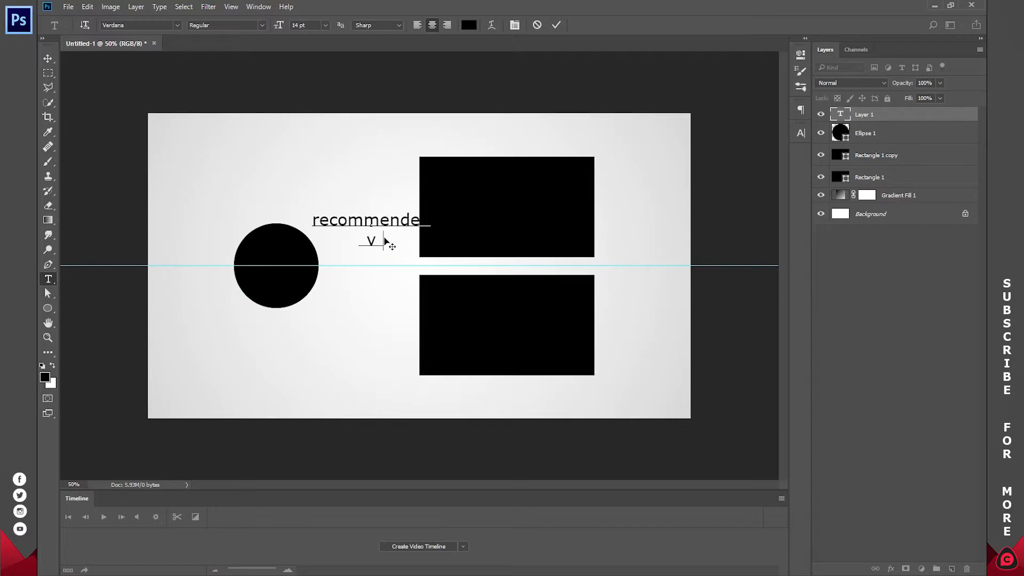
Step: Left-align the two-line text and move it just right of the upper rectangle
key(ctrl+a)
click(417, 25)
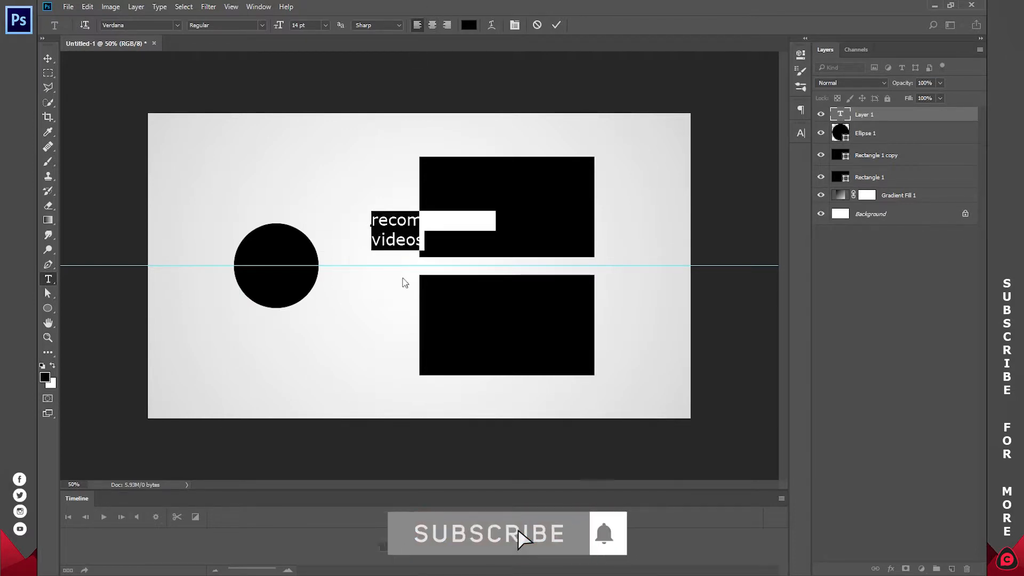
click(405, 240)
drag(426, 266, 649, 247)
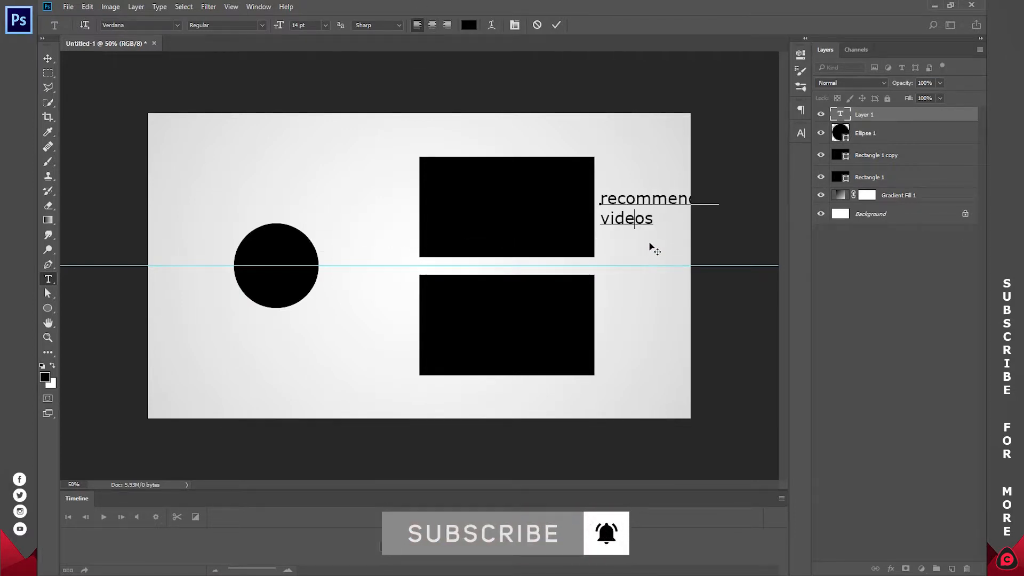
Step: Format the whole "recommended videos" text as 8 pt, All Caps and Bold
key(ctrl+a)
click(800, 133)
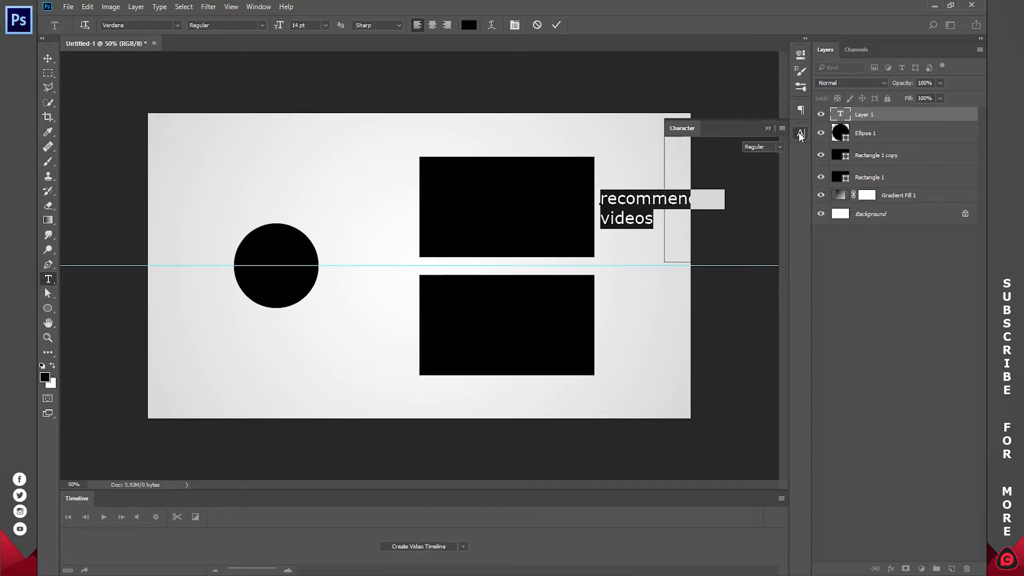
click(716, 162)
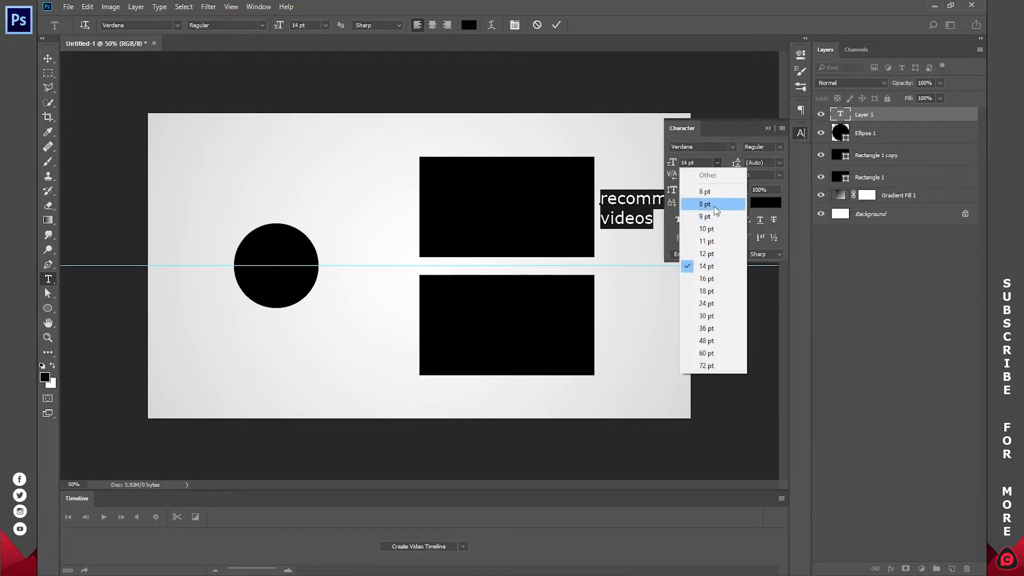
click(713, 205)
click(704, 220)
click(779, 147)
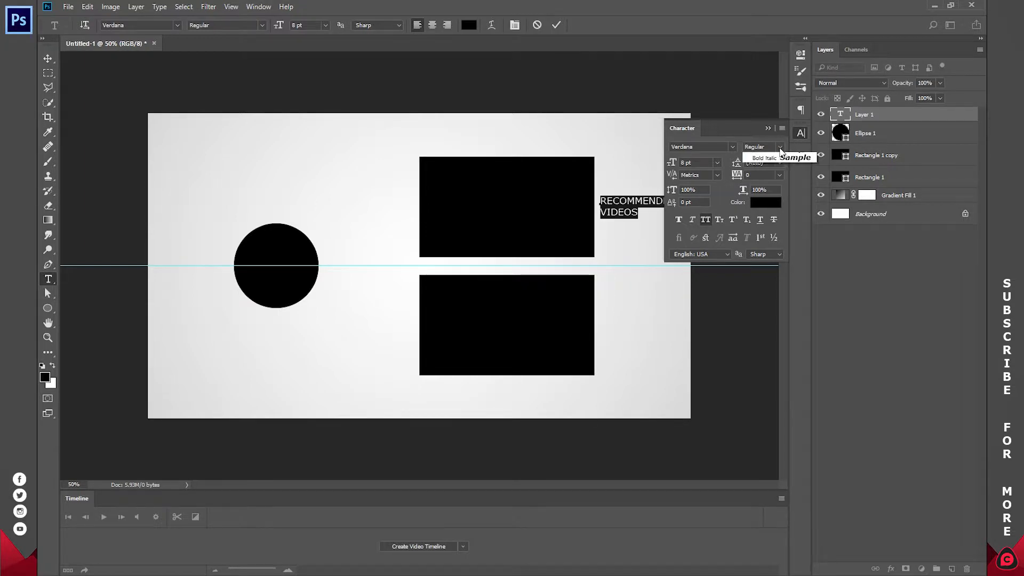
click(768, 170)
click(801, 133)
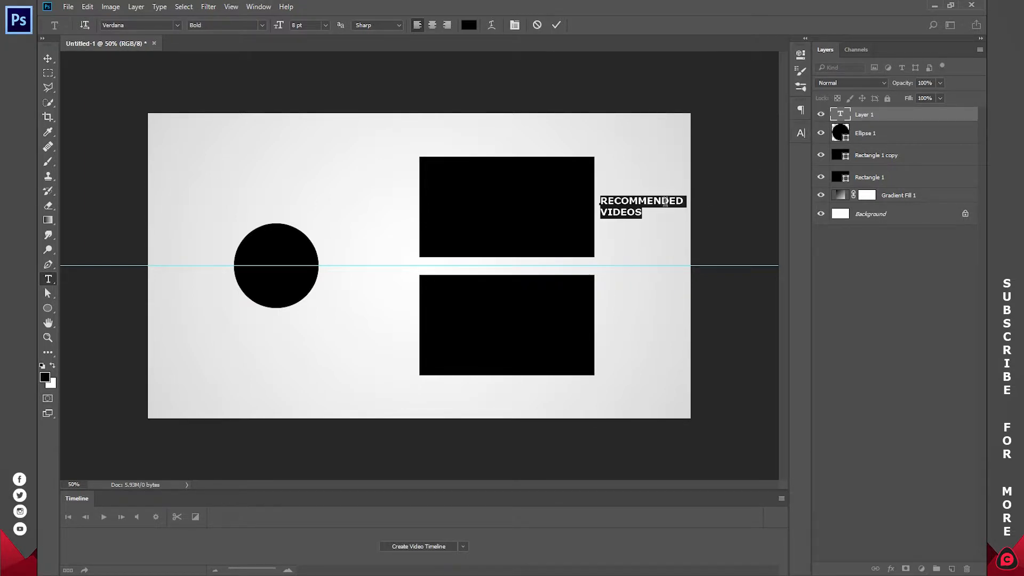
click(556, 29)
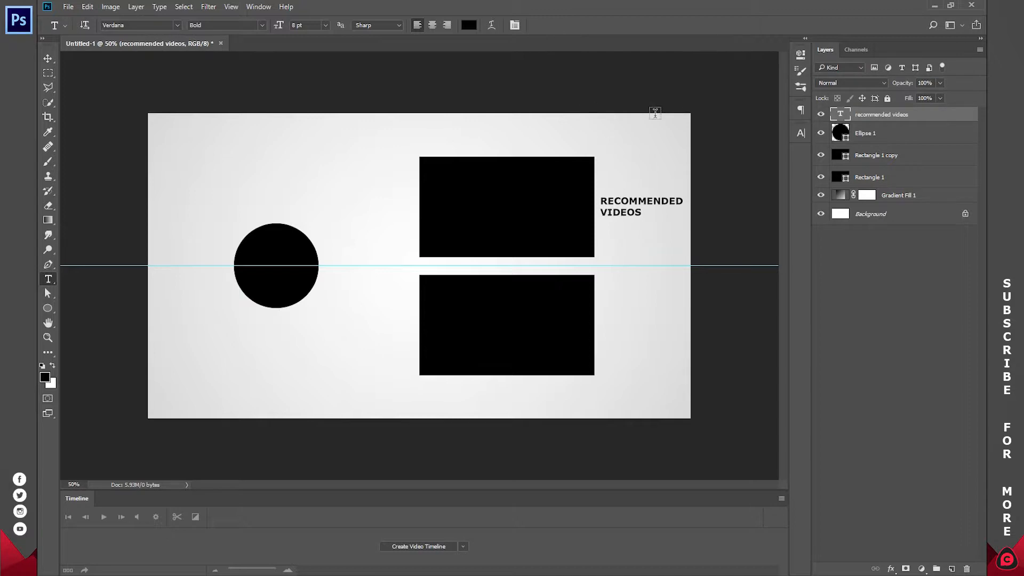
Step: Duplicate the "recommended videos" text beside the lower rectangle and change its first word to "PREVIOUS"
key(ctrl+j)
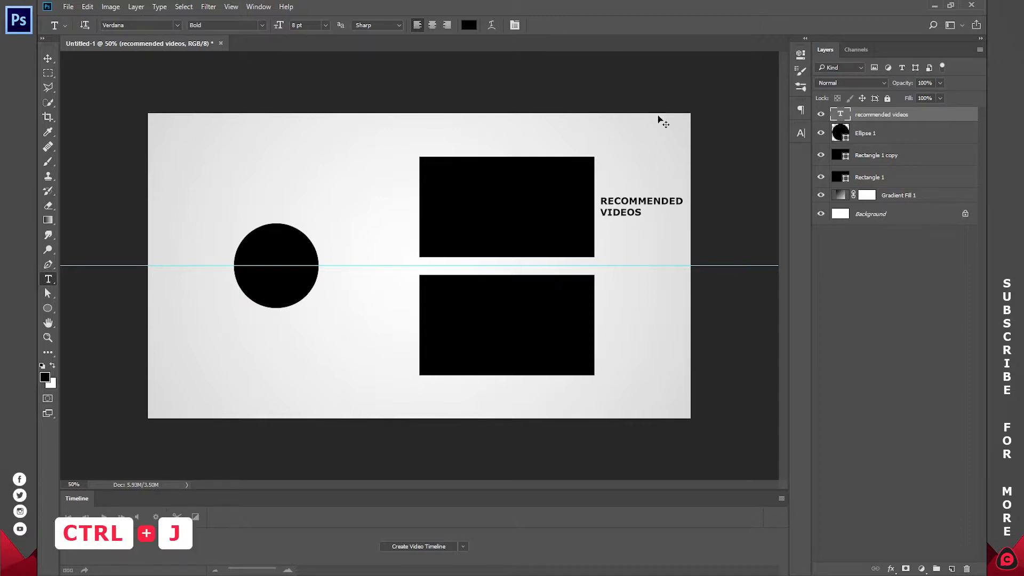
key(v)
drag(649, 207, 650, 326)
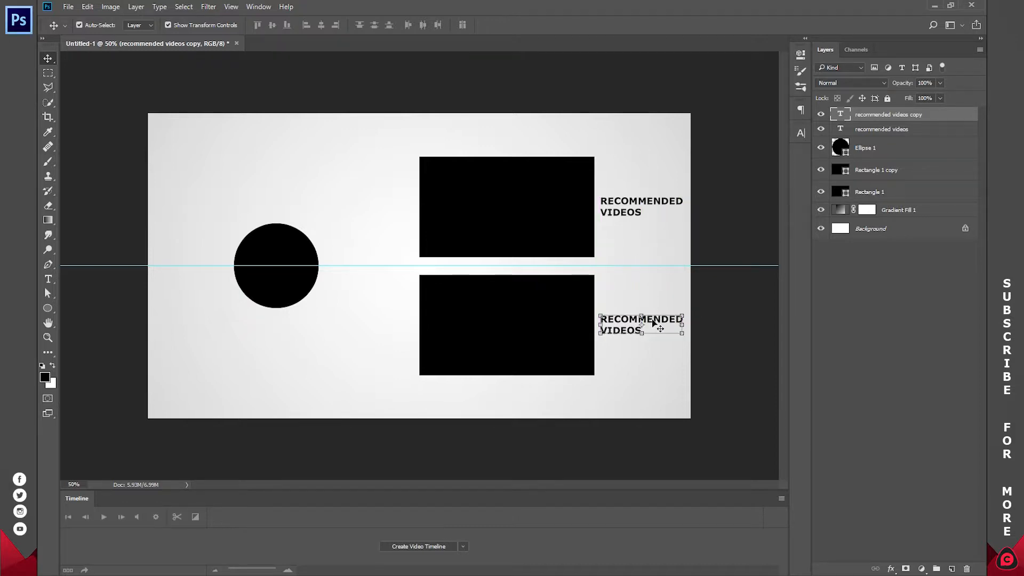
double_click(652, 320)
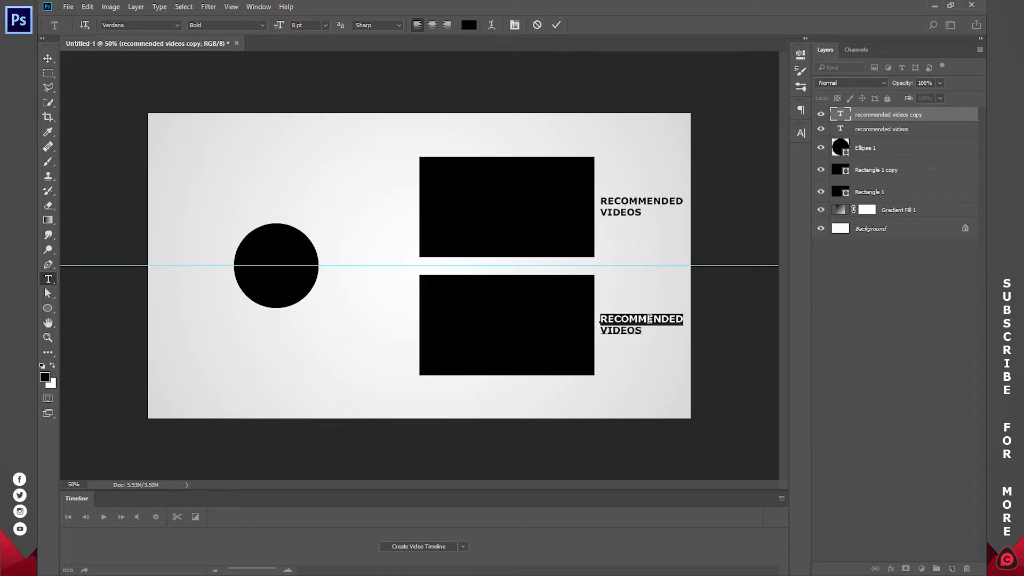
text(PREVIOUS)
click(556, 25)
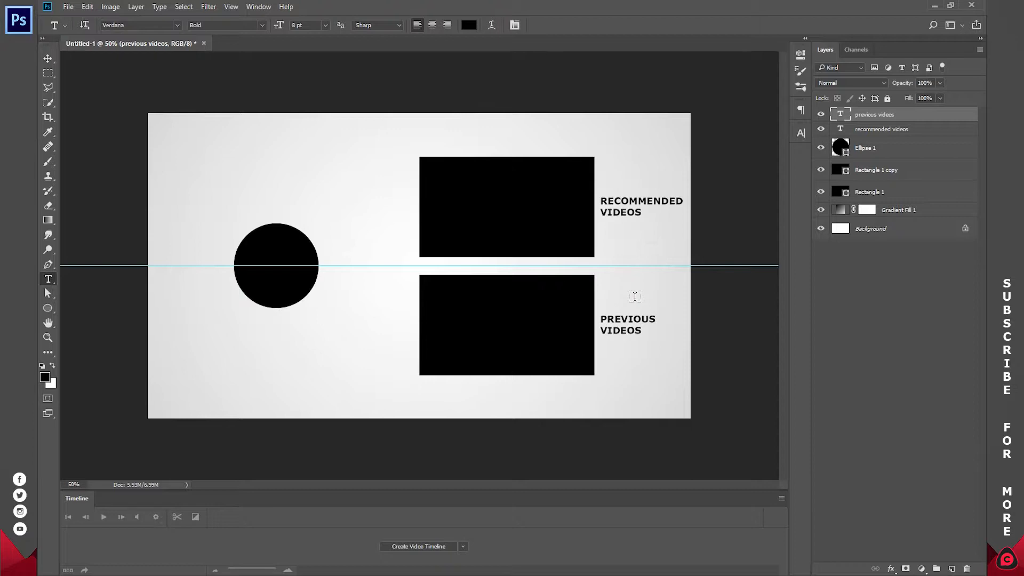
Step: Duplicate the "previous videos" text and move the copy just right of the circle, level with the horizontal guide
key(ctrl+j)
key(v)
click(636, 325)
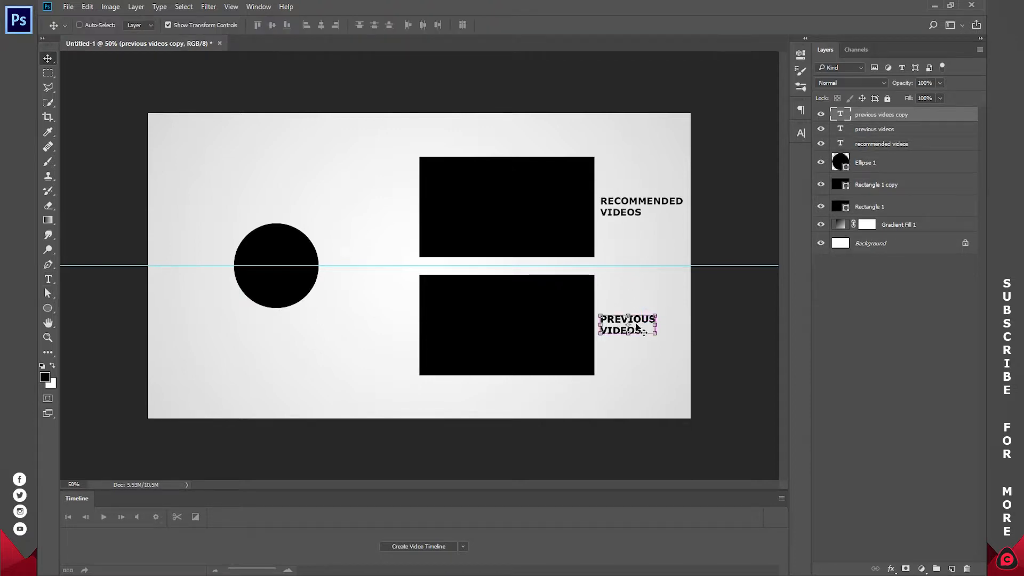
drag(636, 324, 370, 262)
Step: Replace the text beside the circle with two lines reading "SUBCRIBE" and "FOR MORE"
key(t)
click(371, 262)
key(ctrl+a)
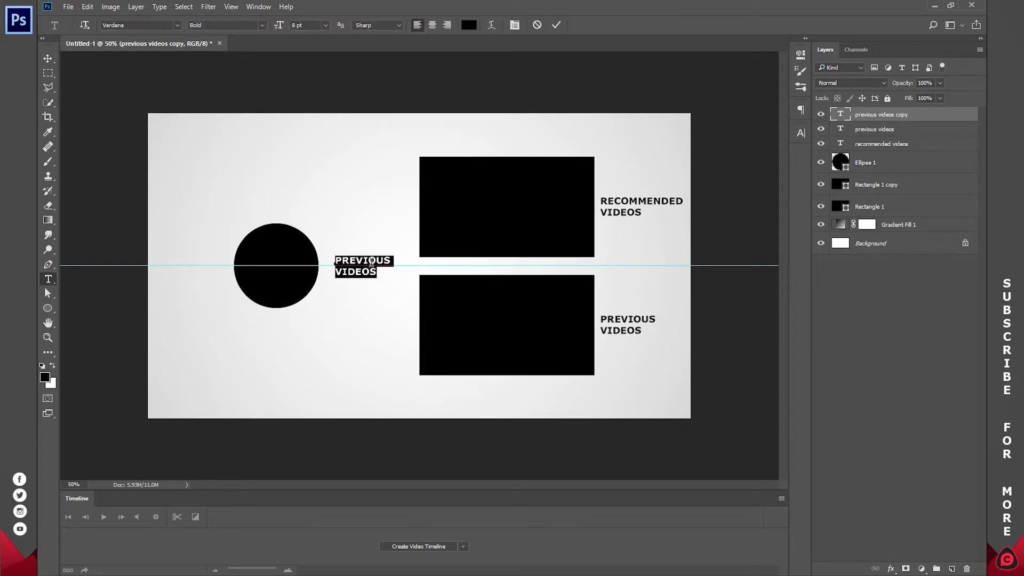
text(SUBCRI)
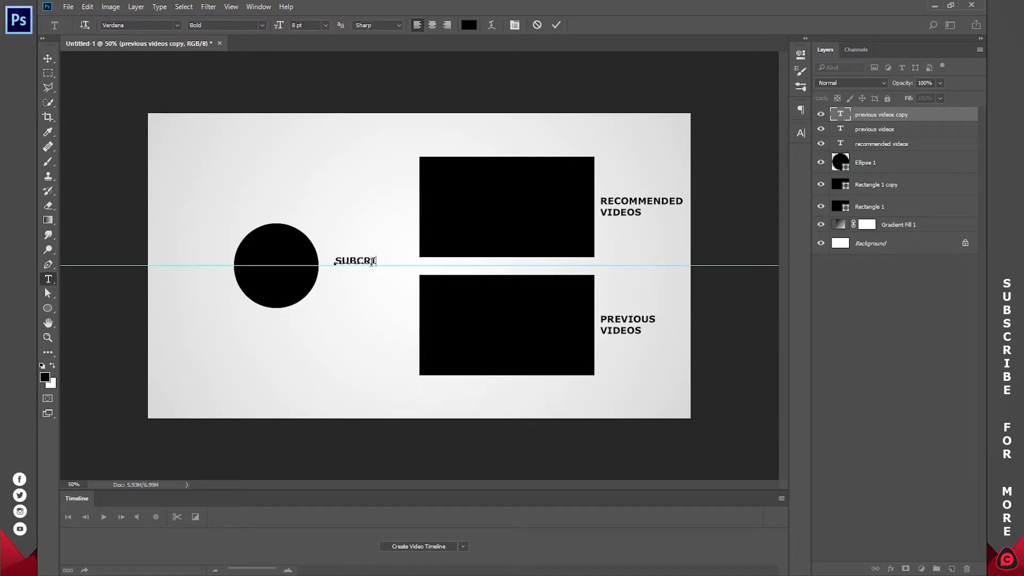
text(BE)
key(Return)
text(FOR MORE)
click(556, 24)
Step: Create a video timeline for the document and enlarge its area to show more tracks
click(901, 243)
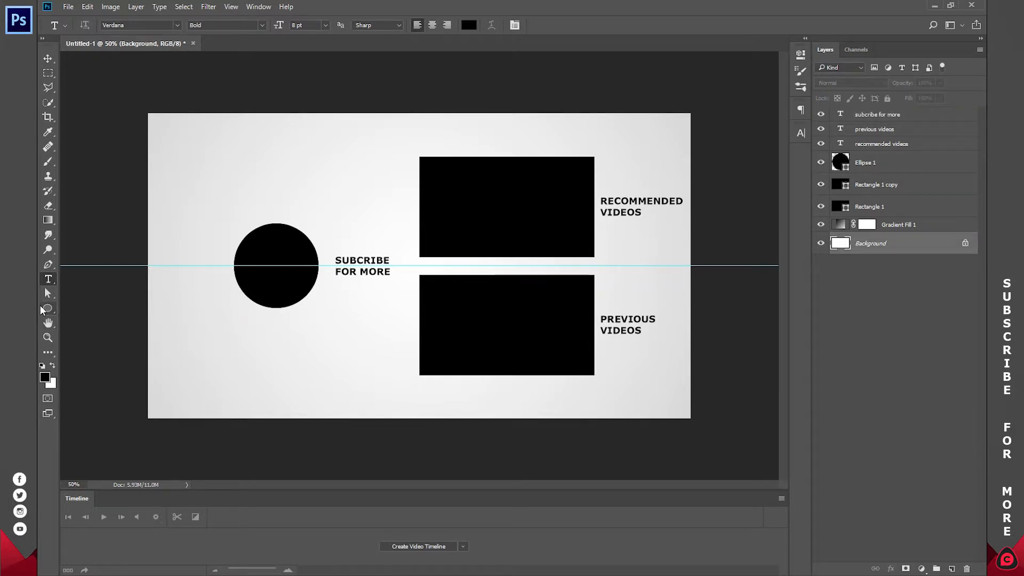
click(415, 546)
drag(306, 483, 306, 442)
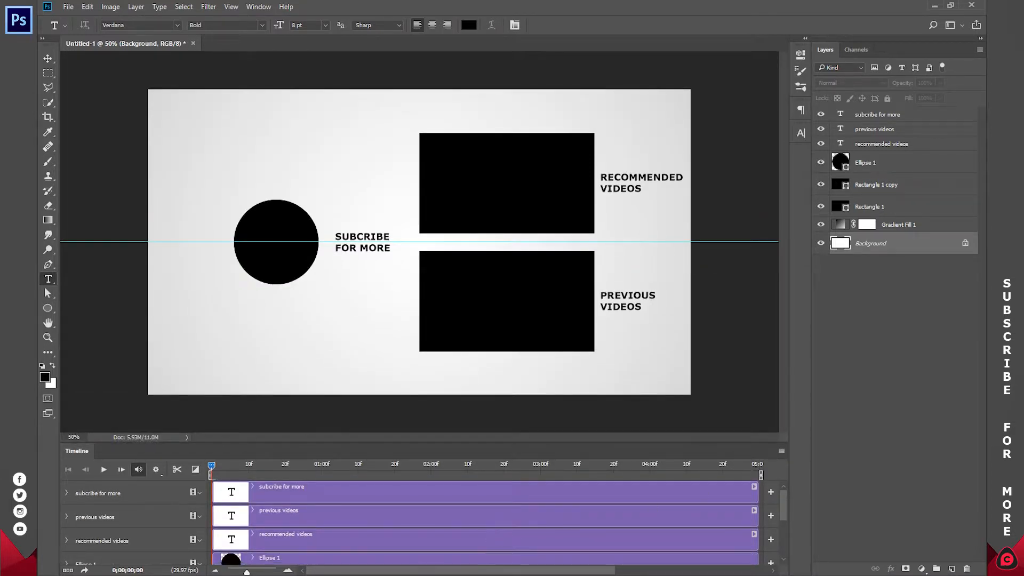
Step: Set the three text clips (subcribe for more, previous videos, recommended videos) to end at 10 seconds on the timeline
click(216, 569)
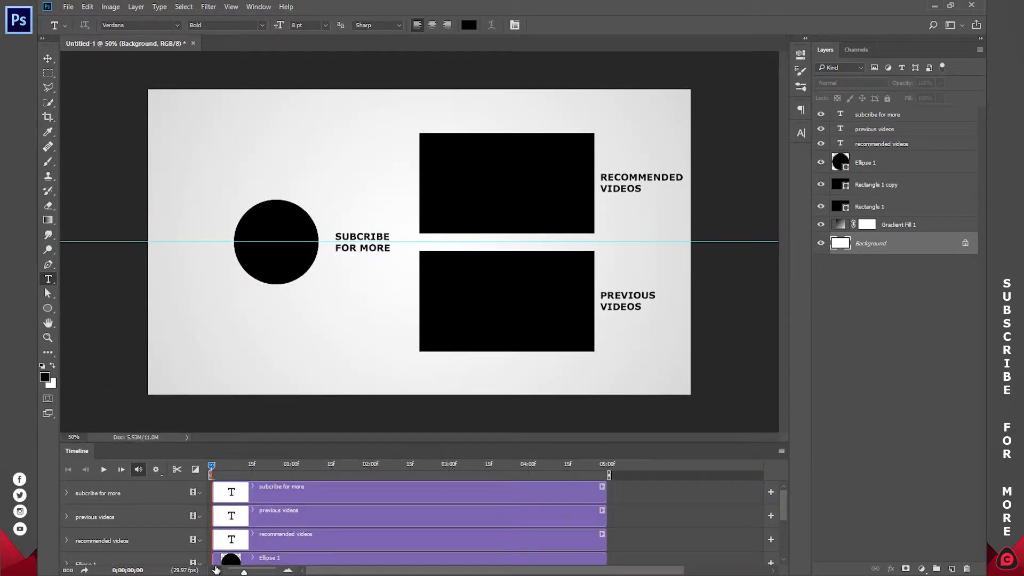
click(216, 569)
click(216, 569)
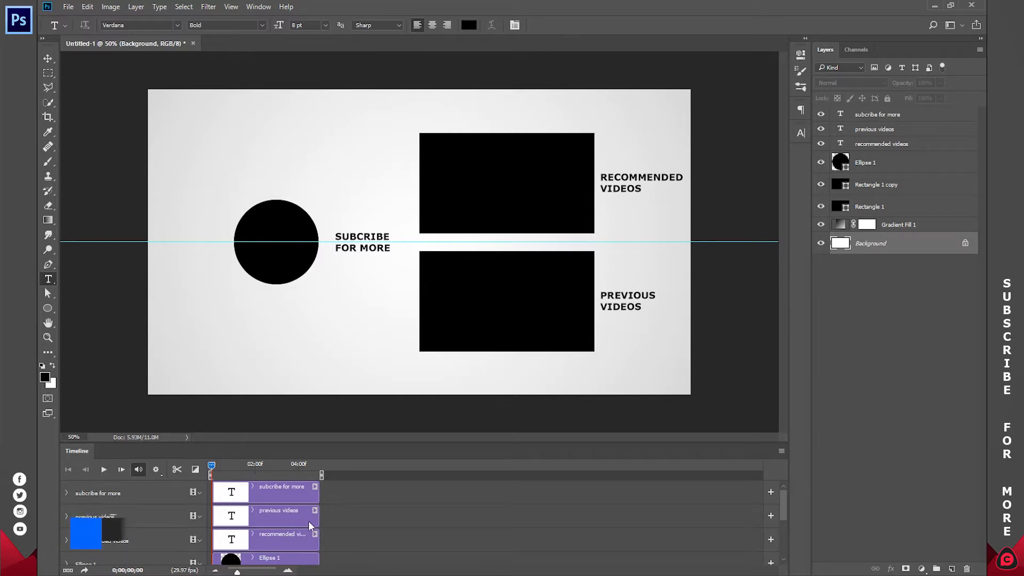
drag(319, 486, 427, 472)
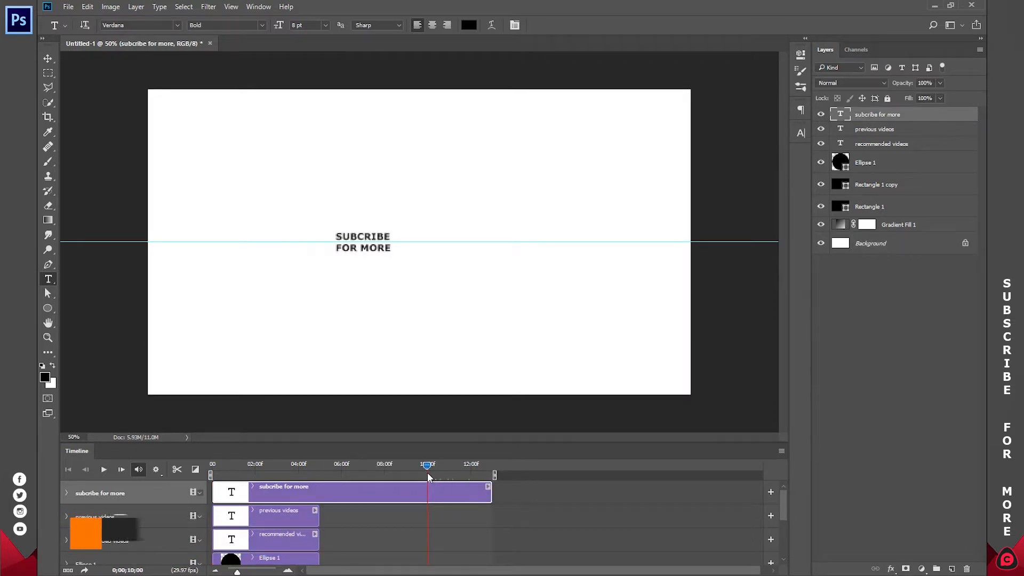
click(176, 470)
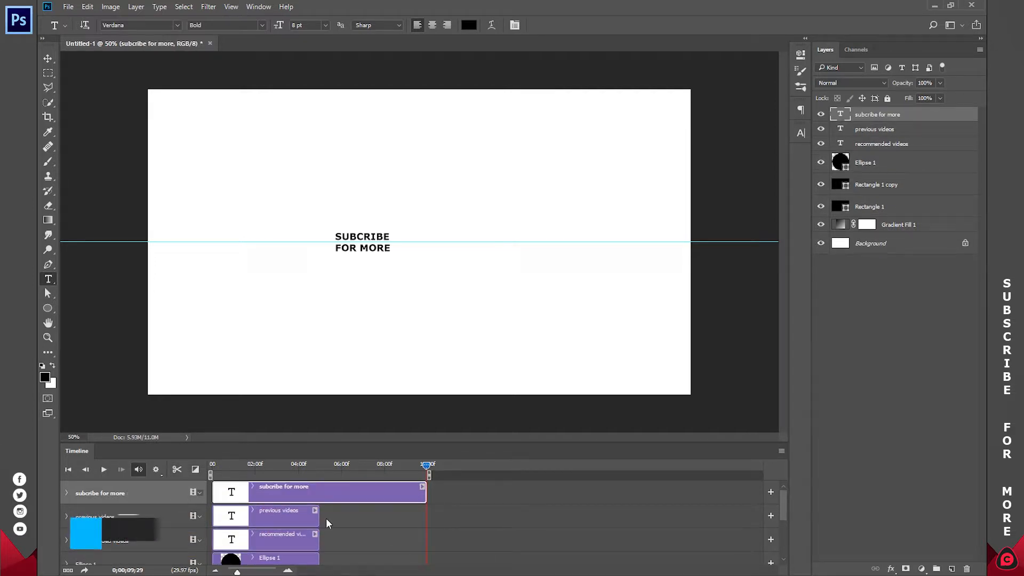
drag(319, 515, 429, 518)
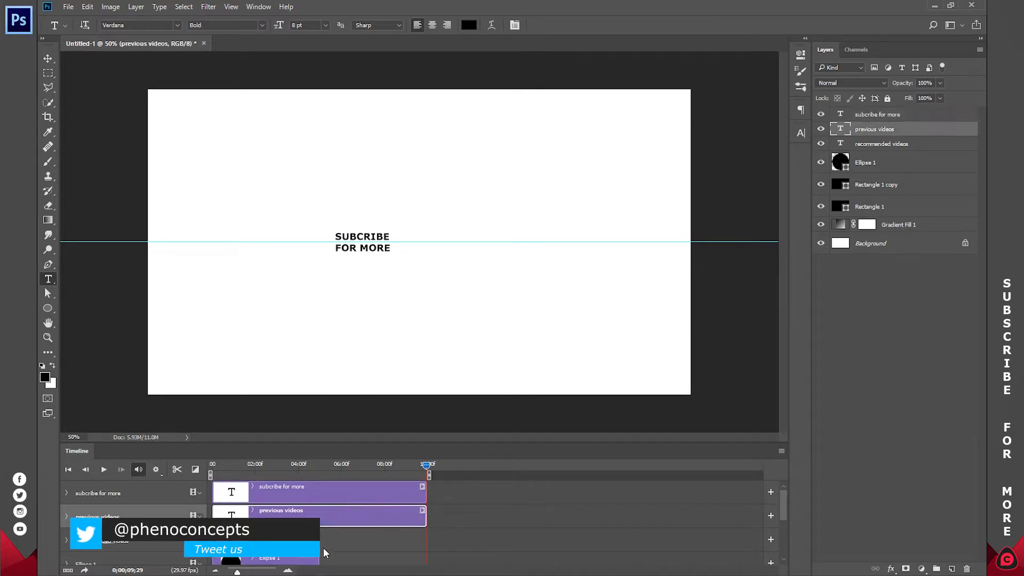
drag(319, 539, 428, 539)
Step: Extend the Ellipse 1, Rectangle 1 copy, Rectangle 1 and Gradient Fill 1 clips to 10 seconds
scroll(377, 546, down, 5)
scroll(346, 525, up, 1)
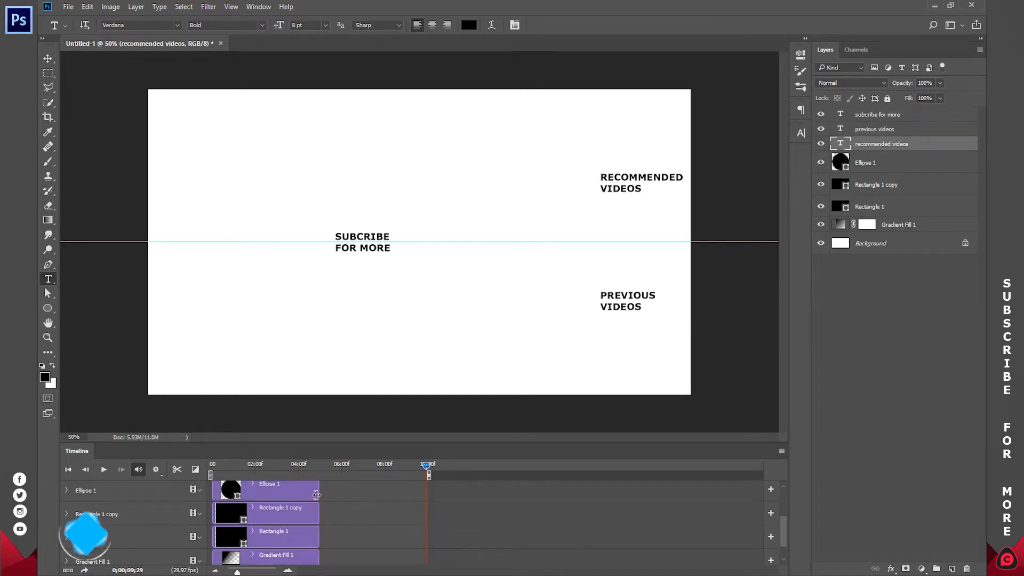
drag(318, 492, 427, 493)
drag(318, 515, 427, 515)
drag(319, 538, 427, 537)
drag(319, 558, 427, 558)
scroll(390, 514, up, 3)
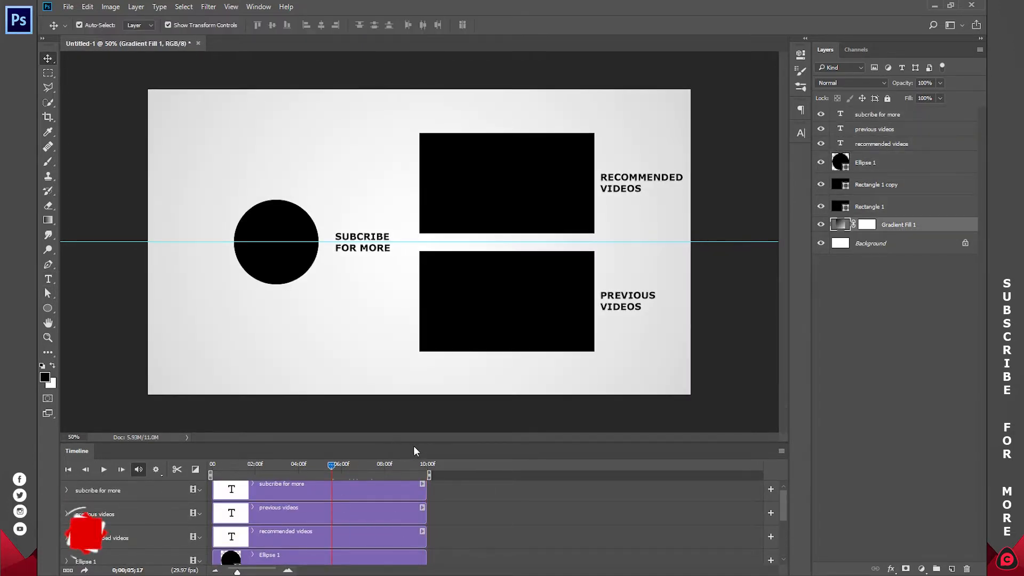
drag(413, 442, 414, 385)
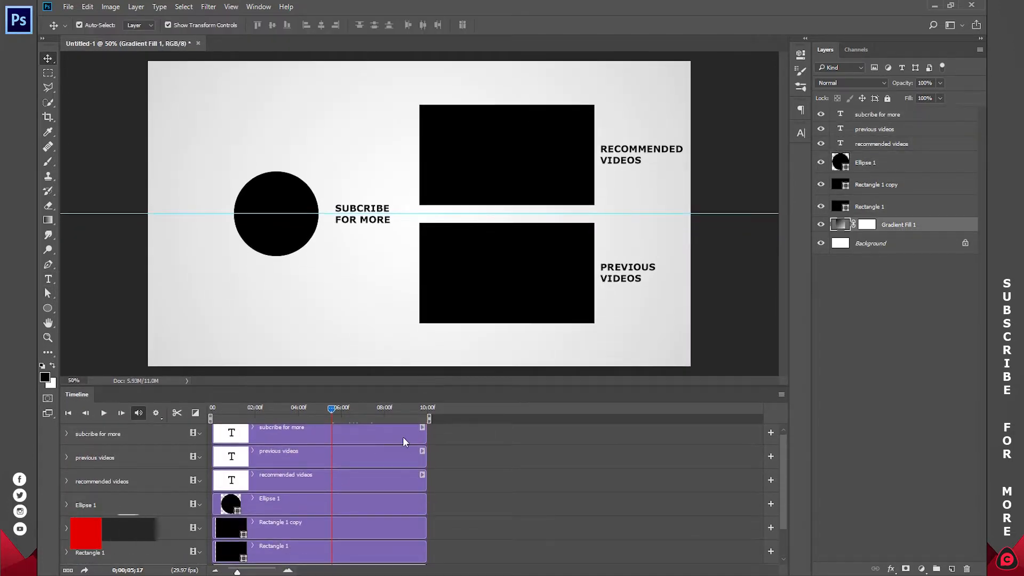
Step: Draw a black bar about 1914 × 28 px along the canvas's bottom edge with the Rectangle tool
click(920, 364)
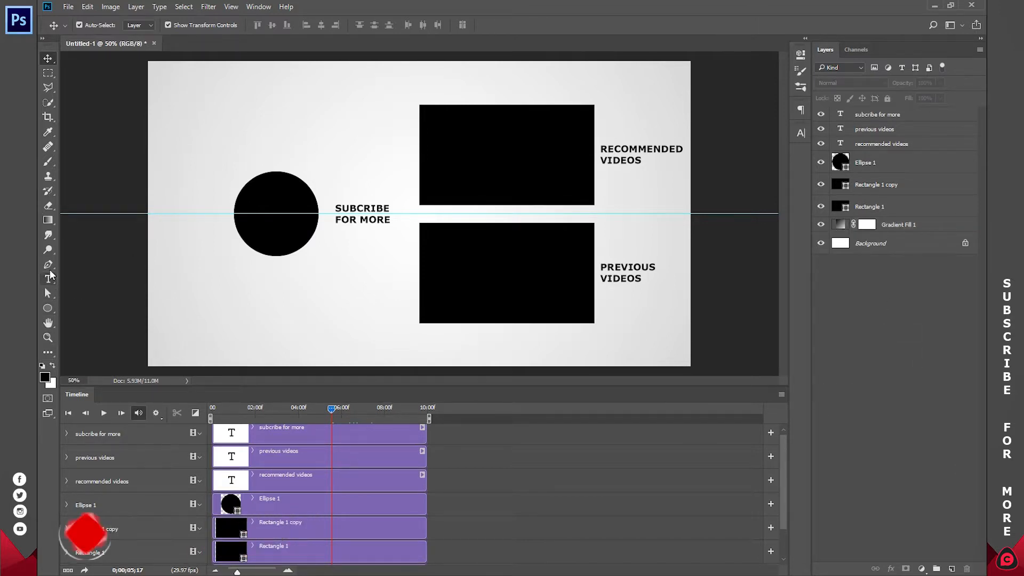
click(48, 308)
right_click(49, 306)
click(75, 307)
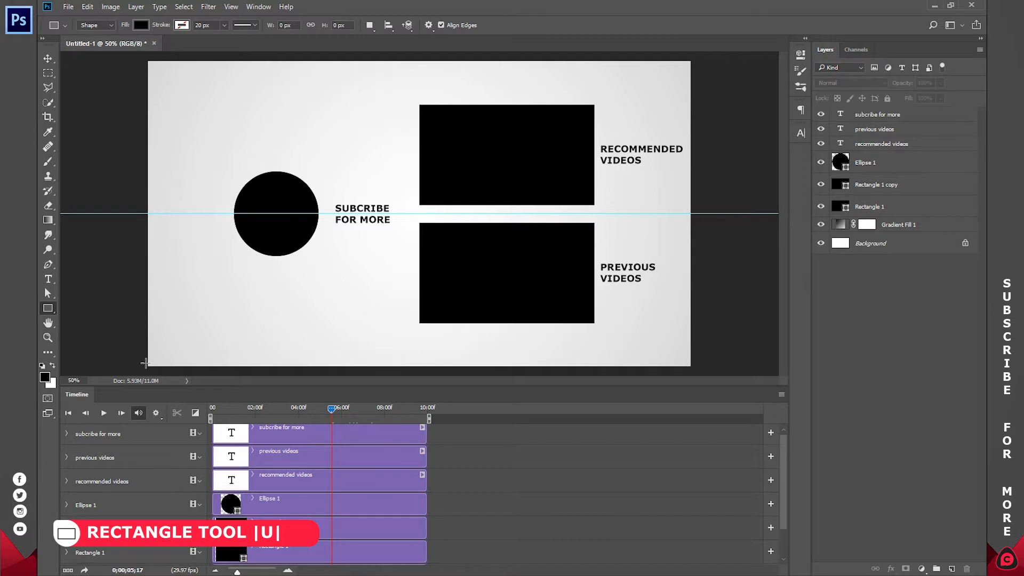
drag(149, 357, 690, 365)
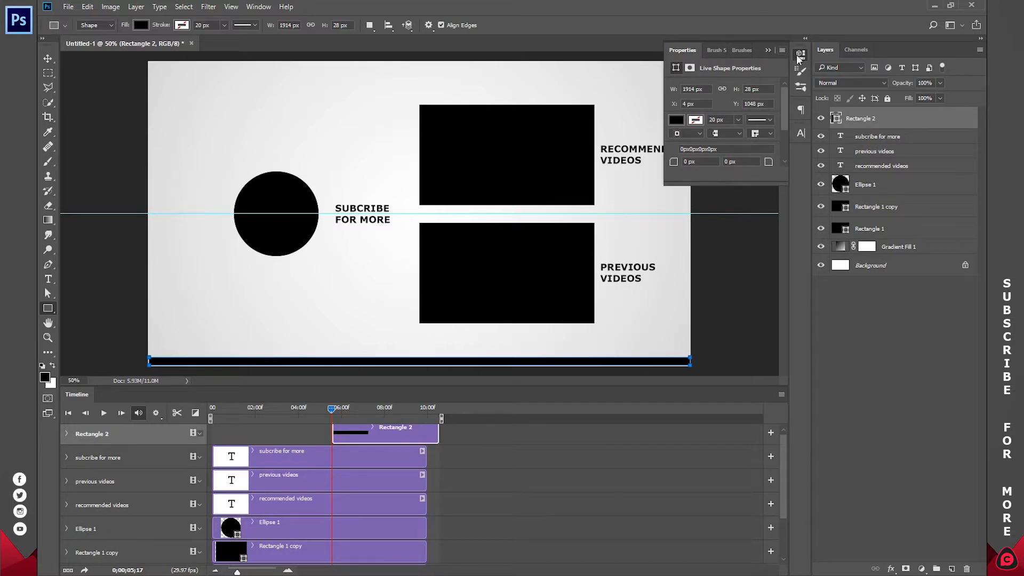
click(799, 56)
Step: Stretch the bottom bar's left end to the canvas's left edge
click(47, 58)
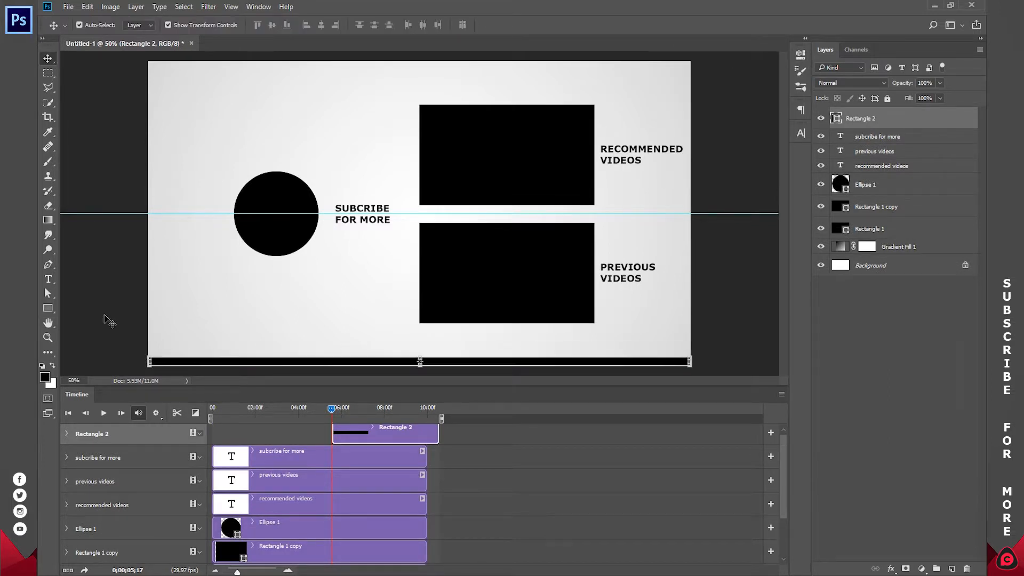
click(146, 361)
drag(146, 361, 145, 362)
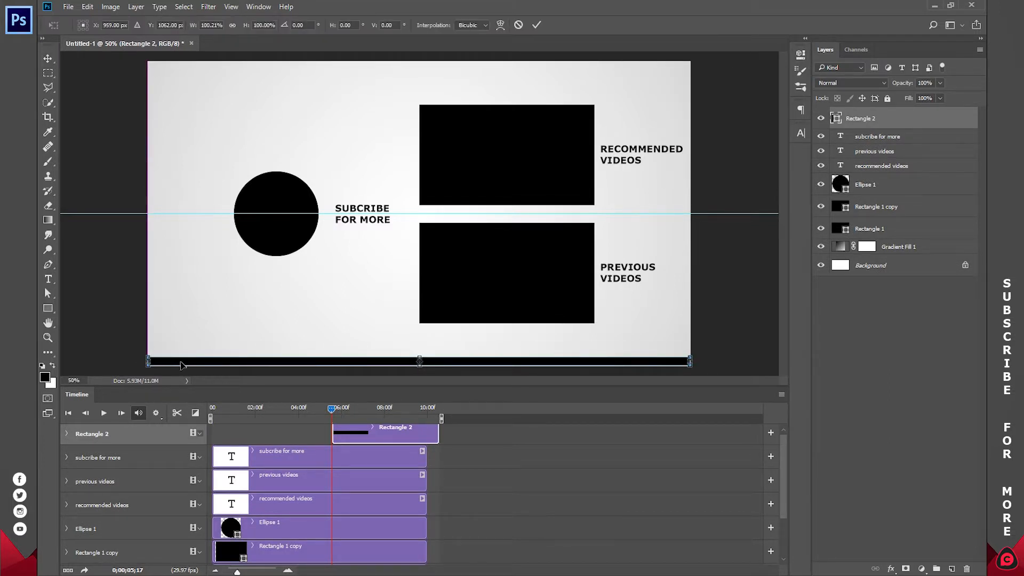
key(Return)
Step: Lower the bottom bar's upper edge to reduce it to about half its height
key(z)
key(ctrl+0)
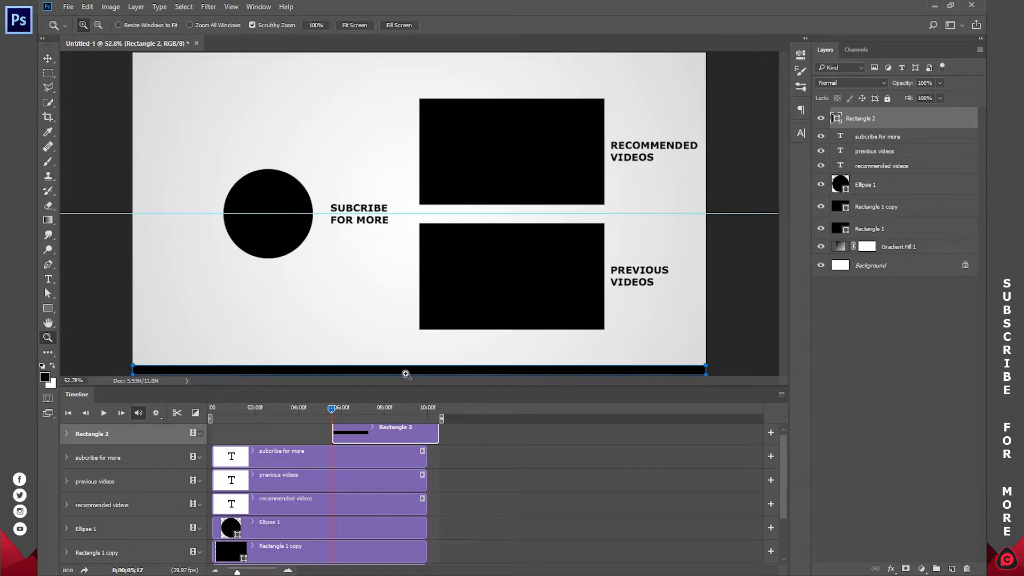
click(405, 375)
click(406, 374)
click(406, 374)
drag(441, 350, 429, 222)
key(v)
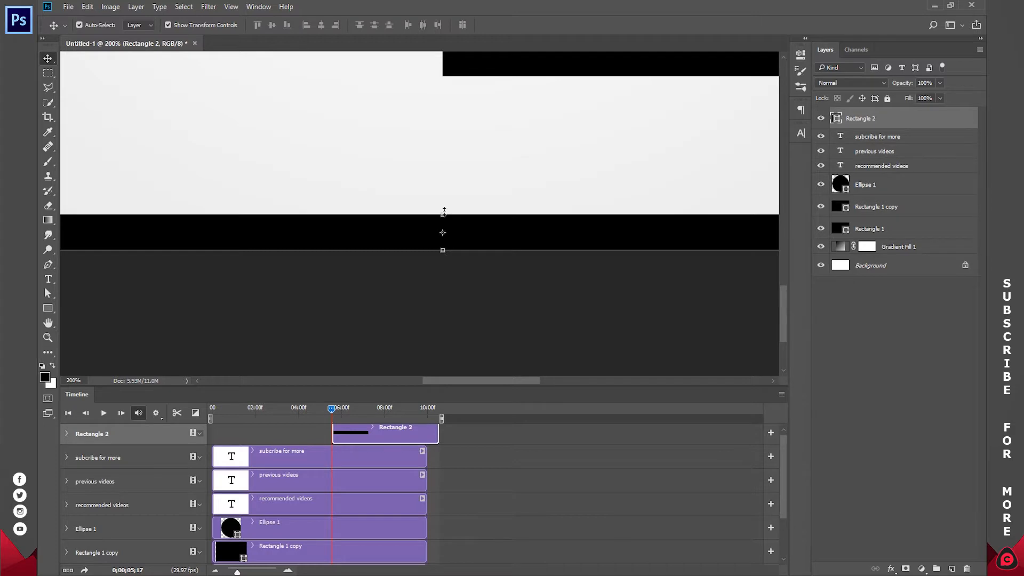
drag(443, 212, 446, 233)
click(536, 25)
key(z)
click(354, 25)
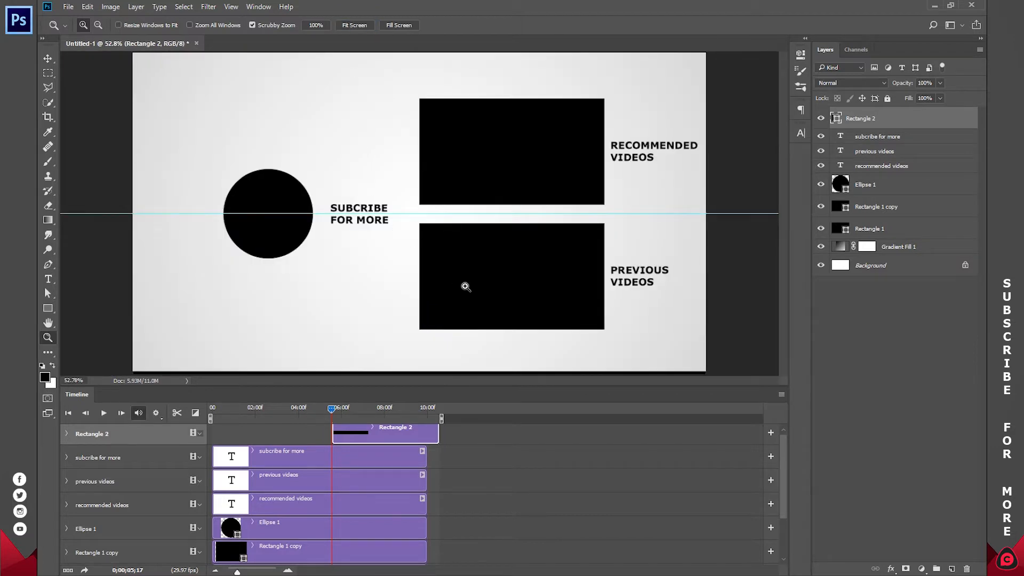
Step: Make the bottom bar's clip span the timeline from the start to 10 seconds
scroll(378, 437, up, 1)
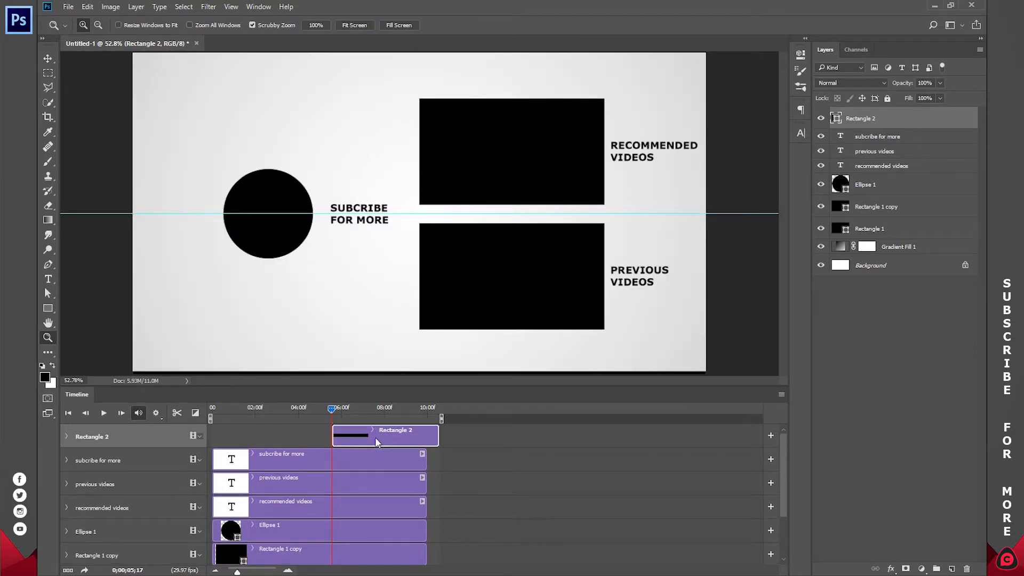
drag(331, 410, 330, 410)
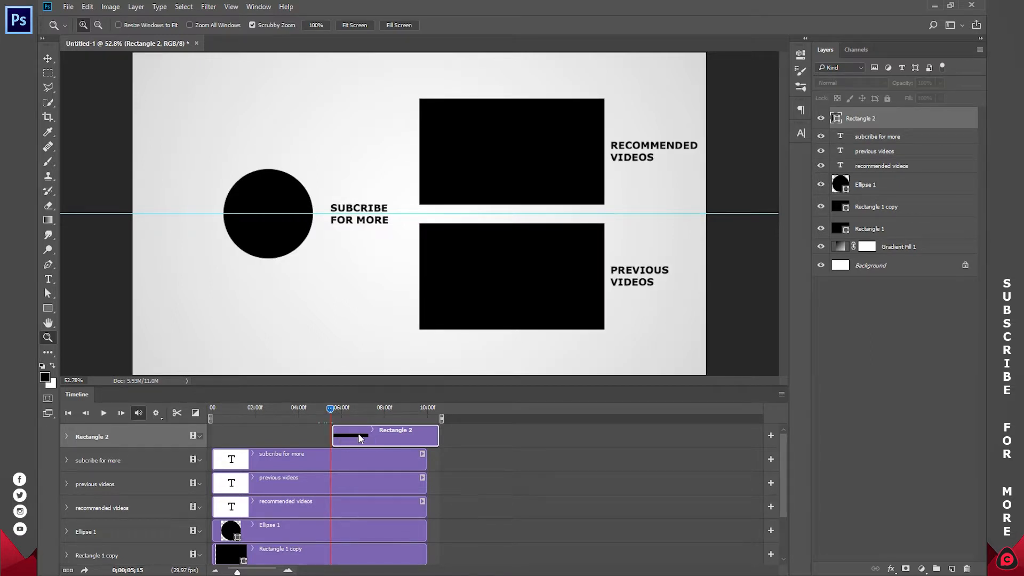
drag(373, 436, 427, 437)
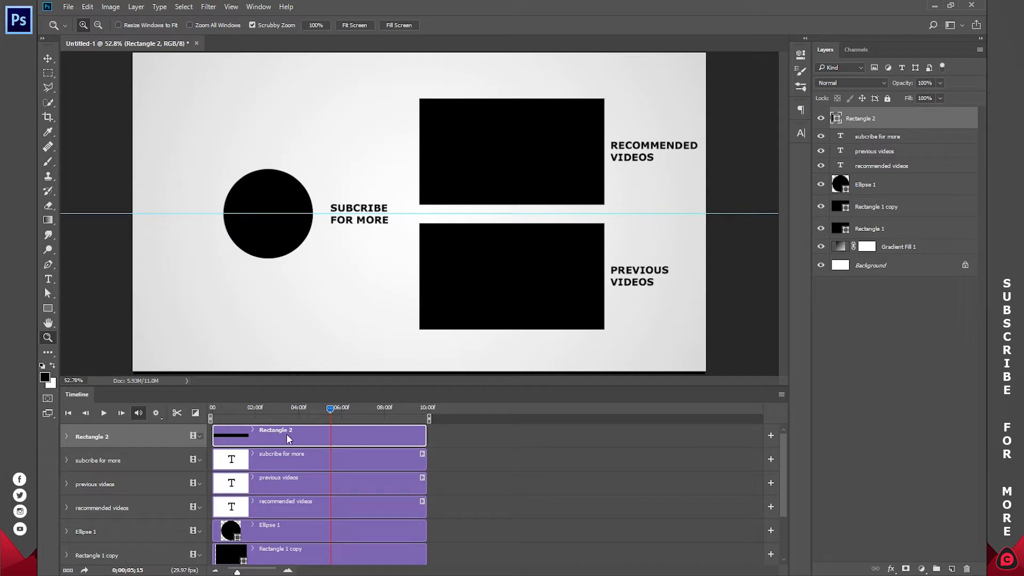
Step: Rename the bottom bar's layer to "SLIDER"
double_click(863, 121)
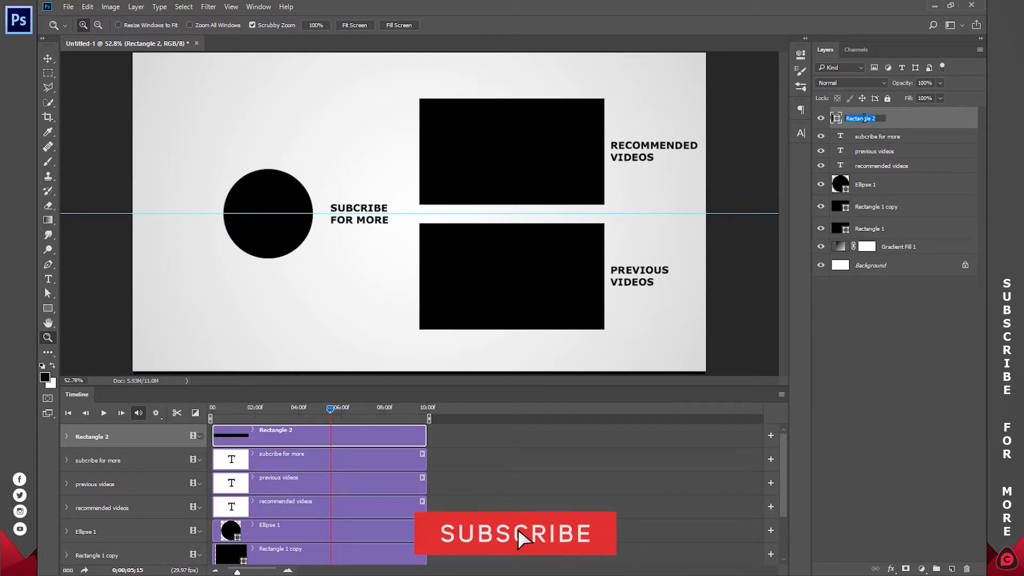
text(SLIDER)
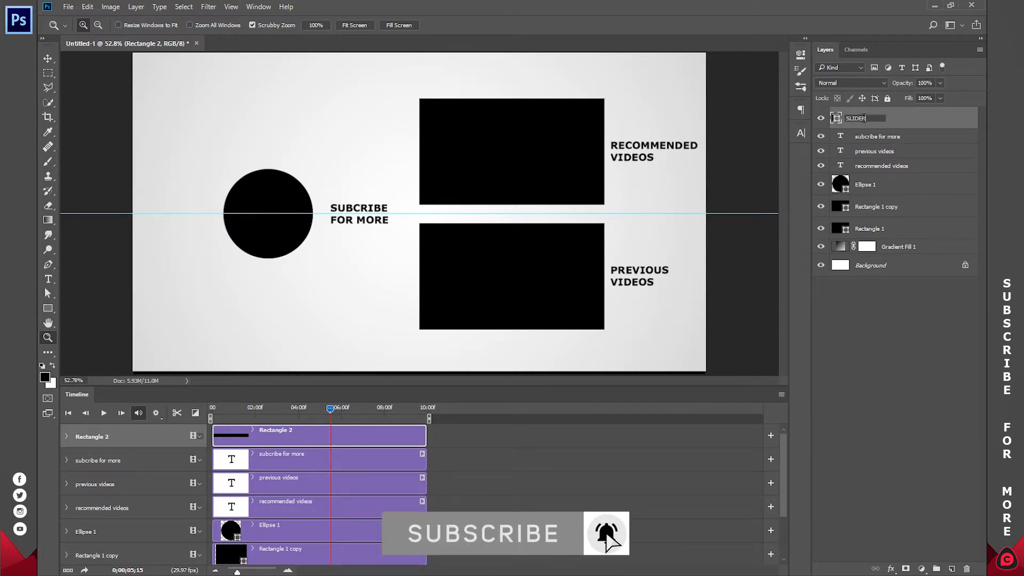
key(Return)
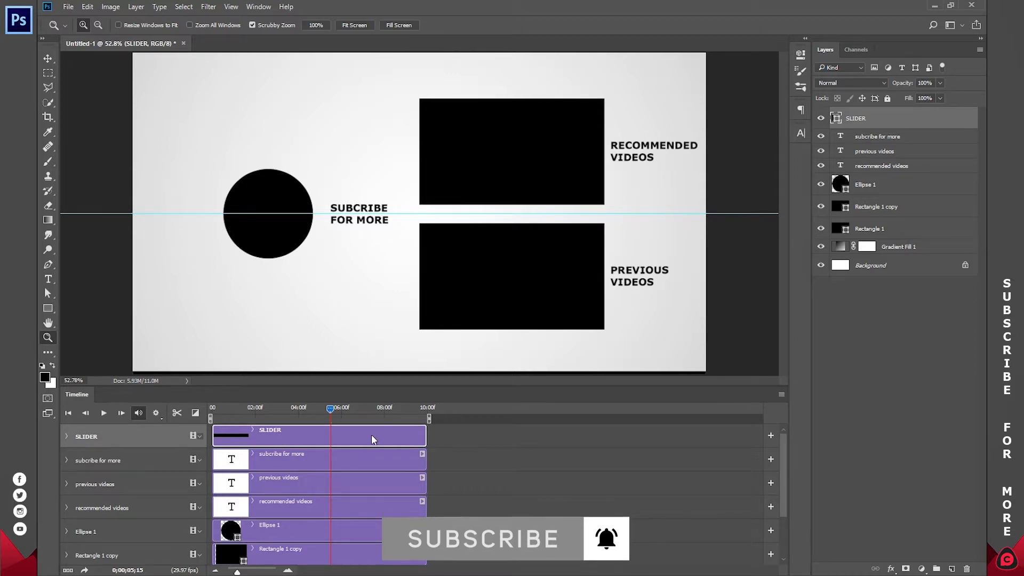
Step: Convert the SLIDER layer to a smart object and add a Transform keyframe at the end of its clip
right_click(862, 121)
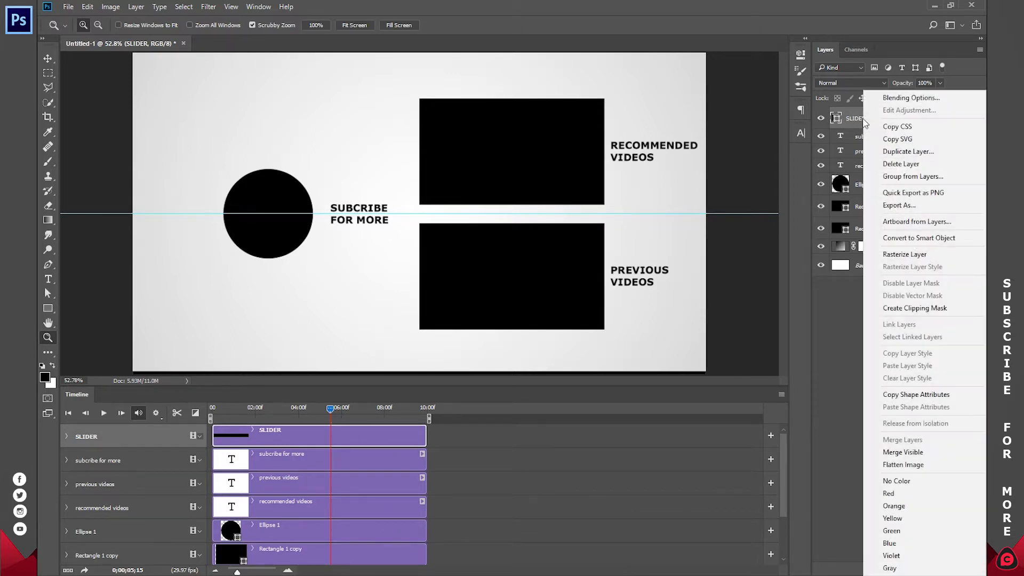
click(911, 241)
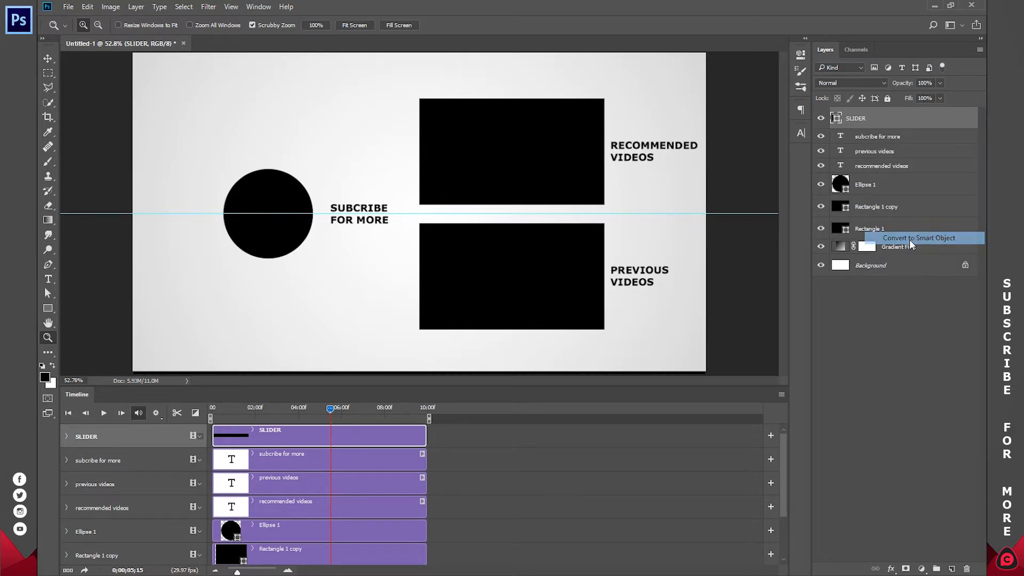
click(50, 60)
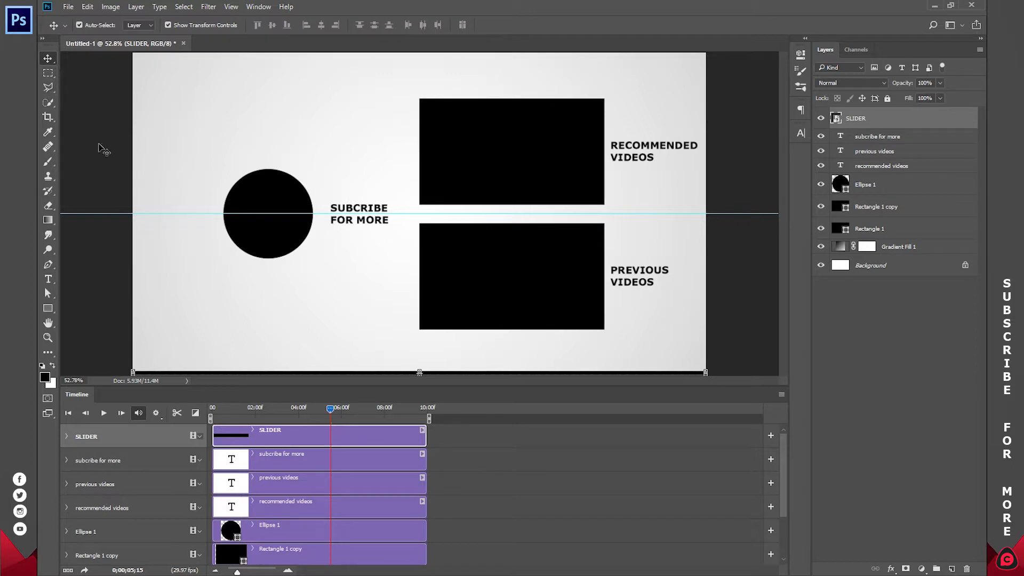
drag(331, 415, 433, 418)
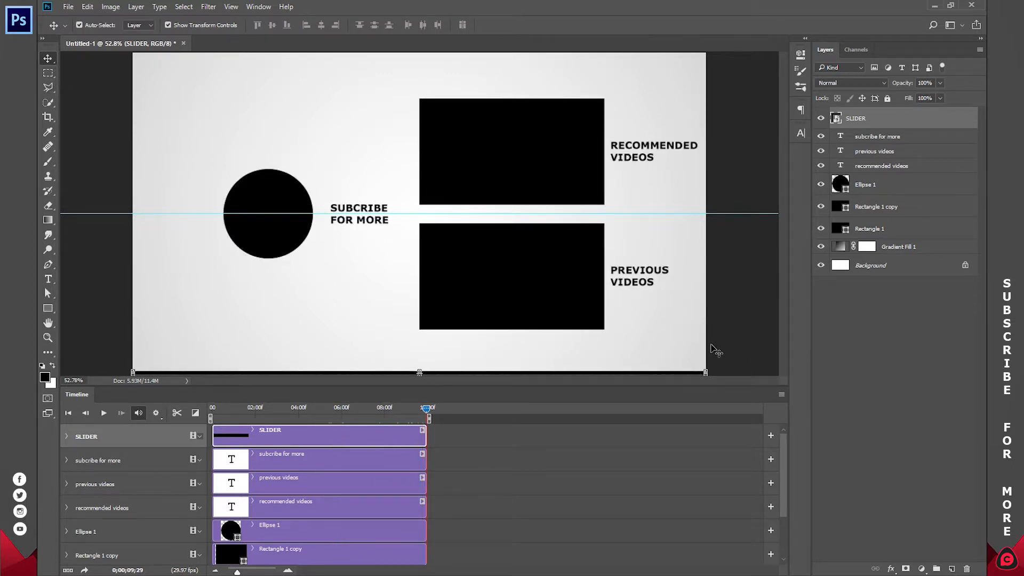
click(67, 436)
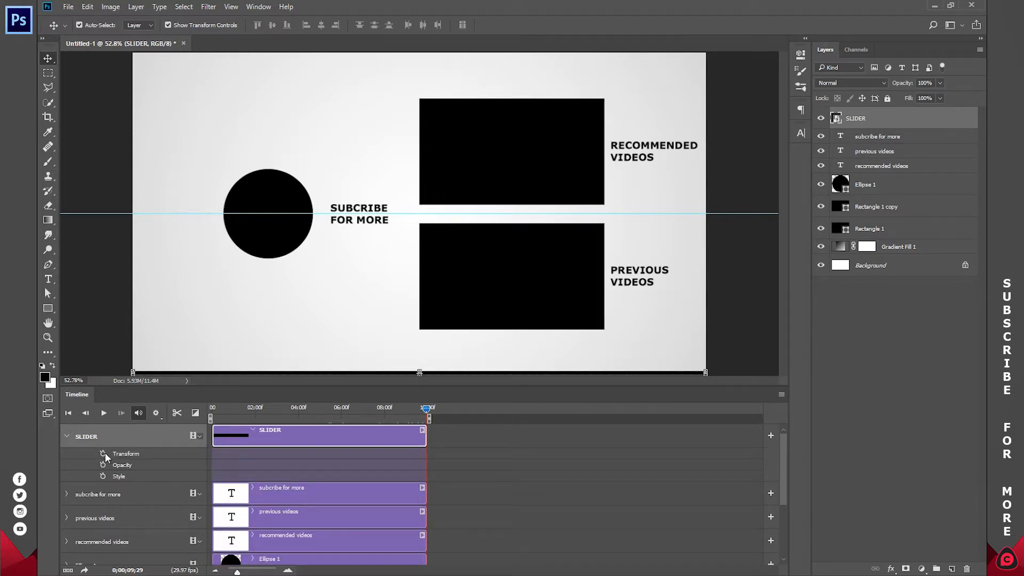
click(104, 455)
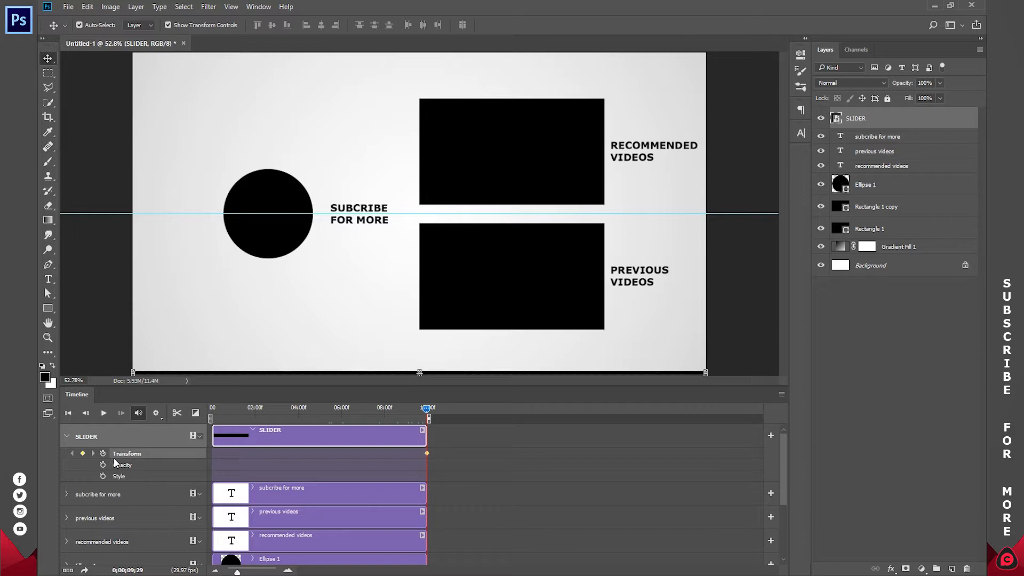
Step: At the timeline's start, keyframe the SLIDER bar shrunk to -2.08% width just beyond the canvas's left edge
drag(427, 409, 393, 408)
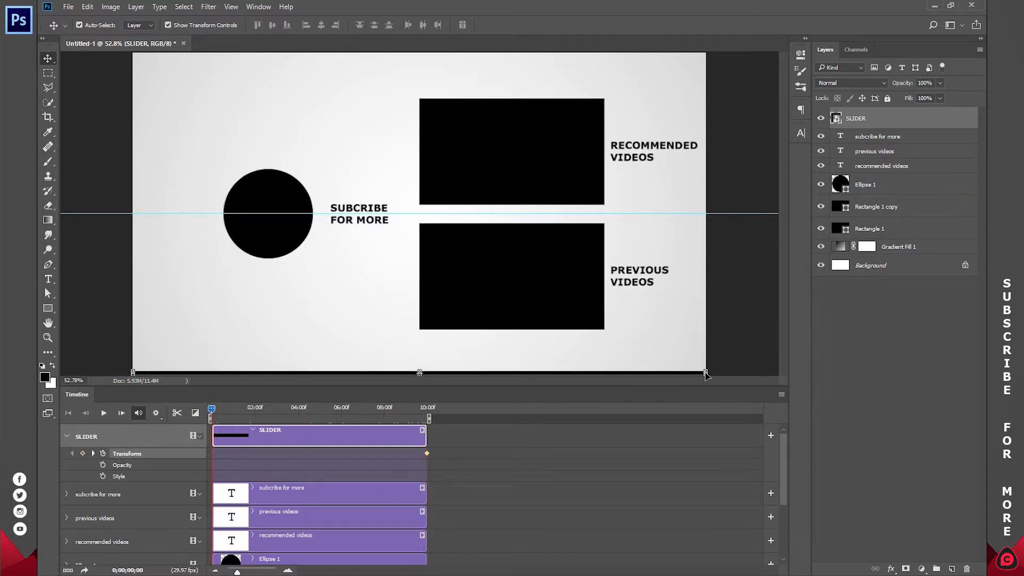
drag(707, 372, 125, 373)
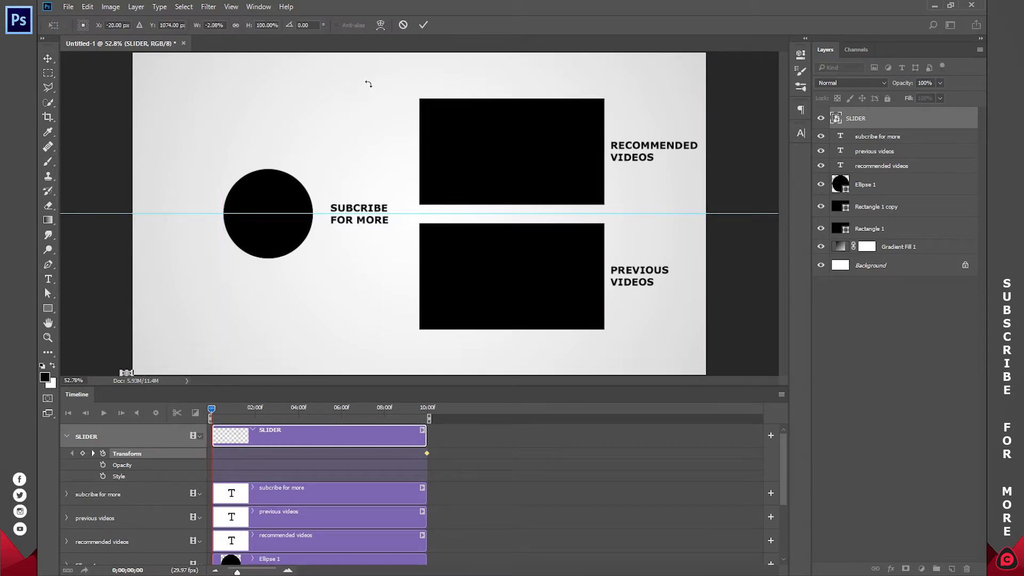
click(421, 26)
drag(214, 410, 239, 409)
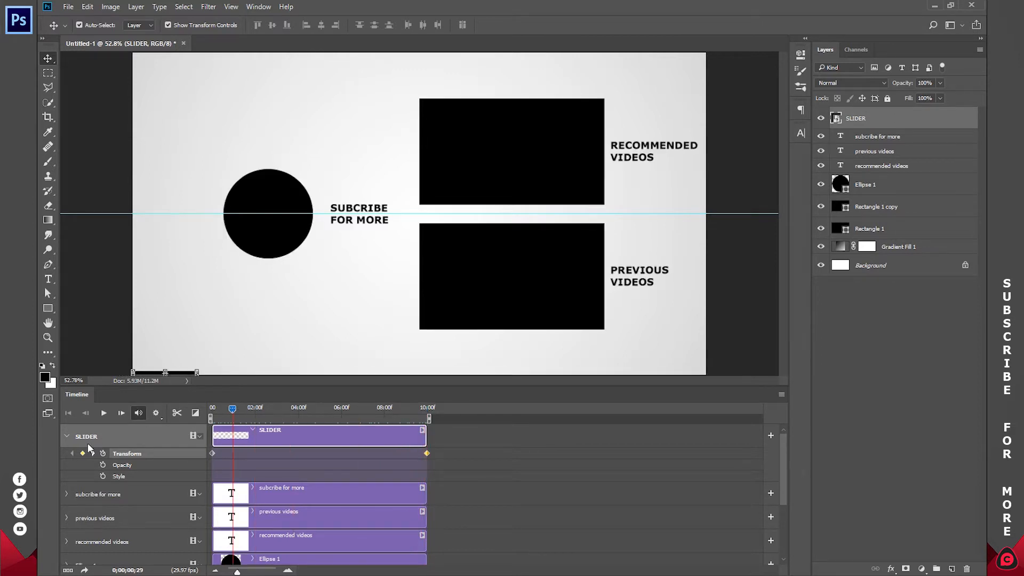
click(67, 436)
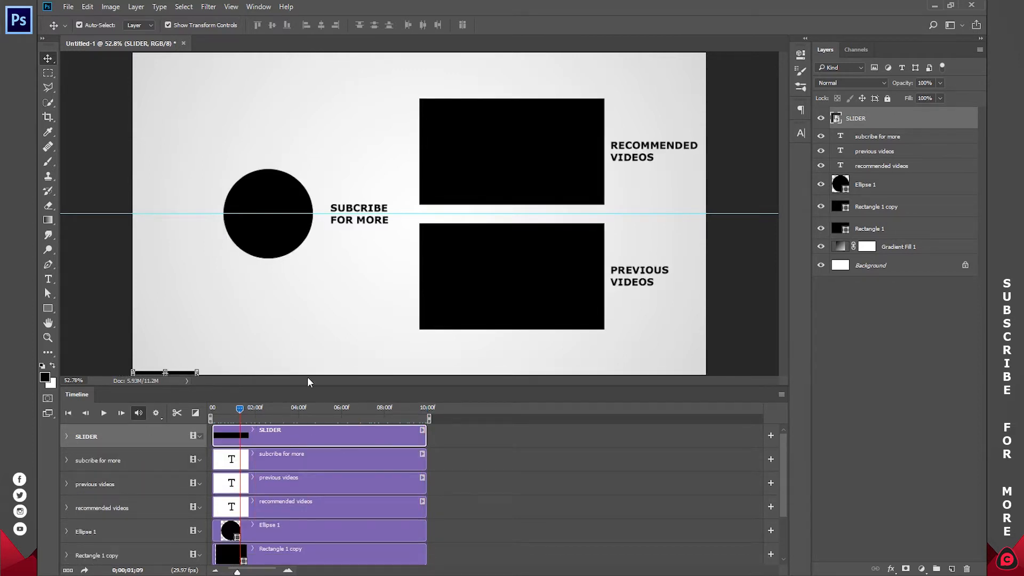
Step: Recolor the bar inside the SLIDER smart object to #15748f, then save and close its contents
double_click(836, 120)
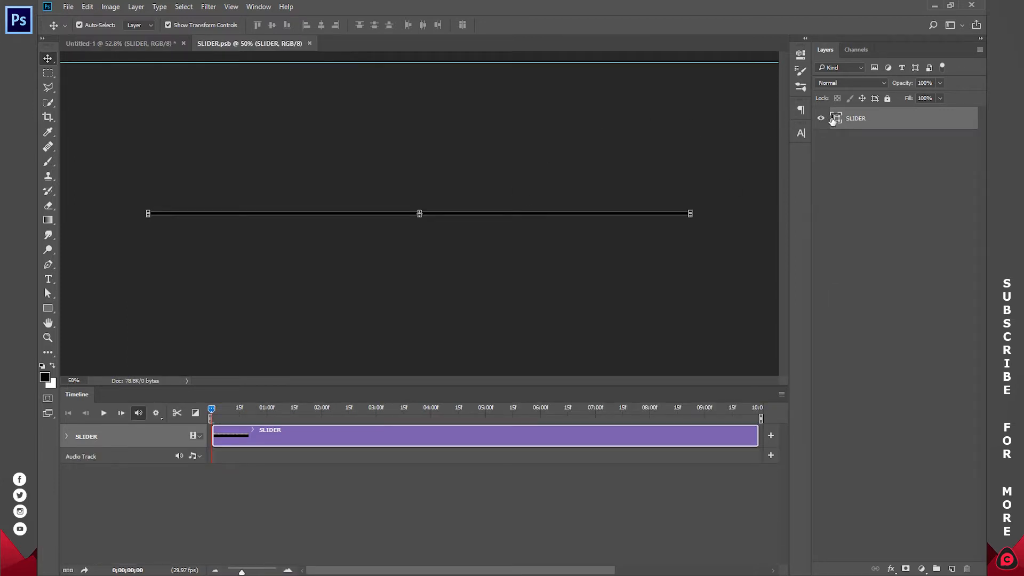
double_click(835, 119)
drag(793, 105, 842, 111)
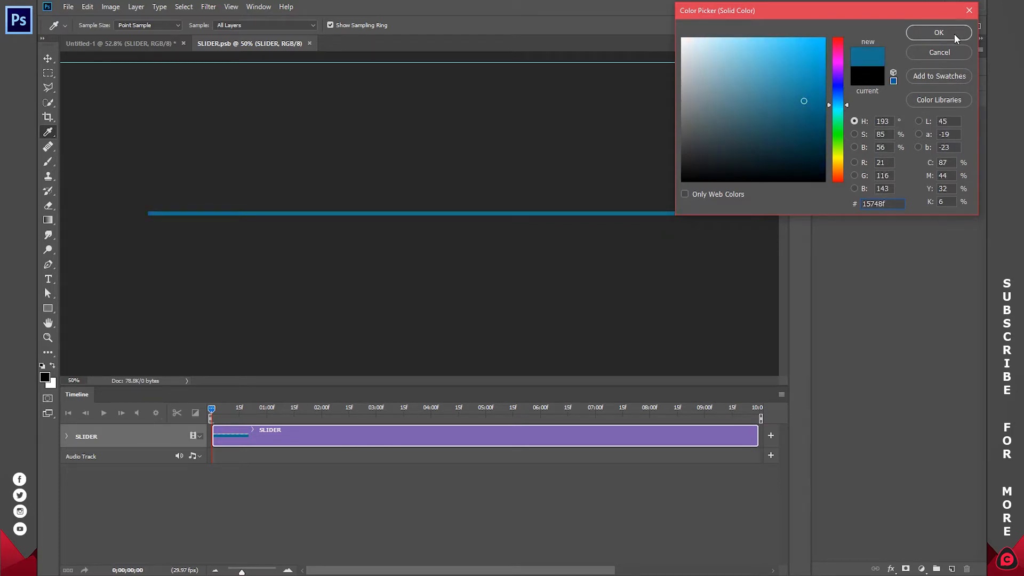
click(938, 32)
key(ctrl+w)
click(476, 222)
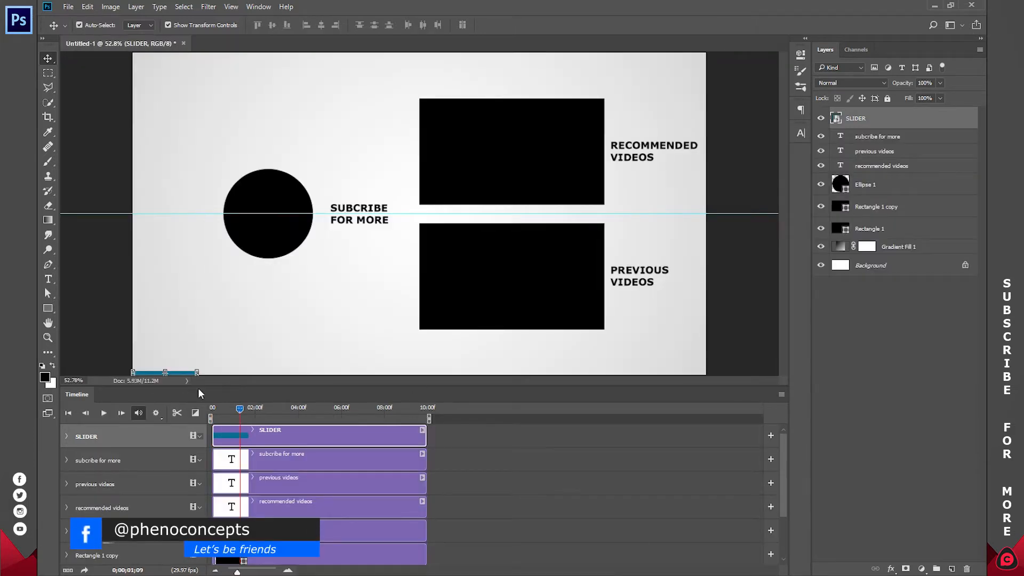
Step: Fill the subscribe circle with the blue #15748f sampled from the slider bar
drag(239, 409, 302, 409)
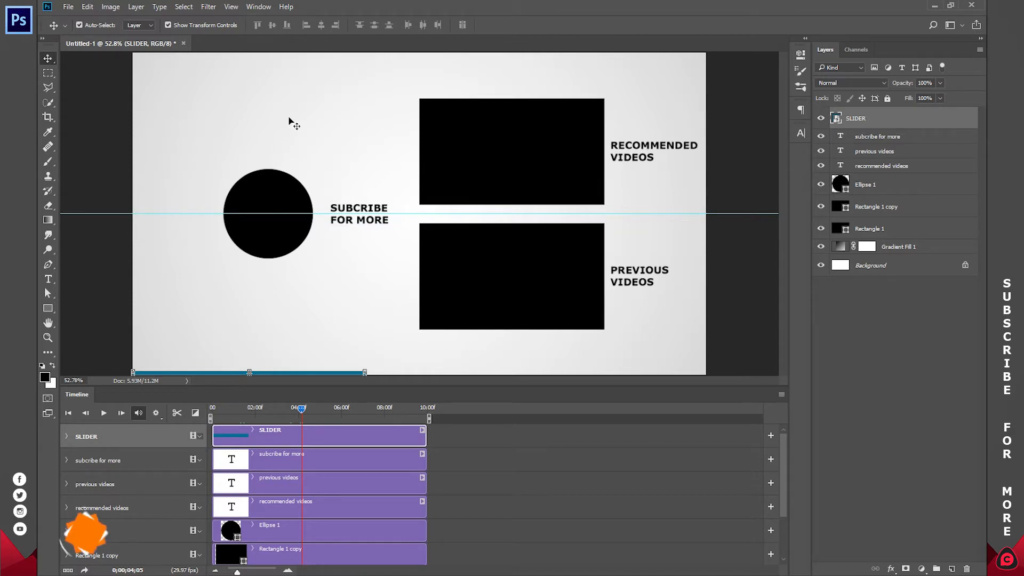
double_click(838, 184)
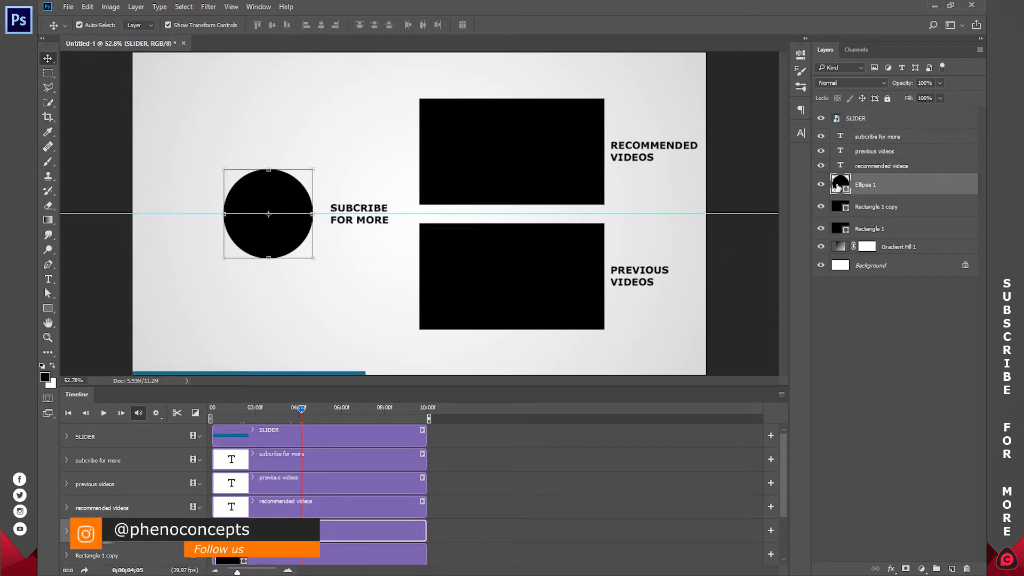
click(353, 372)
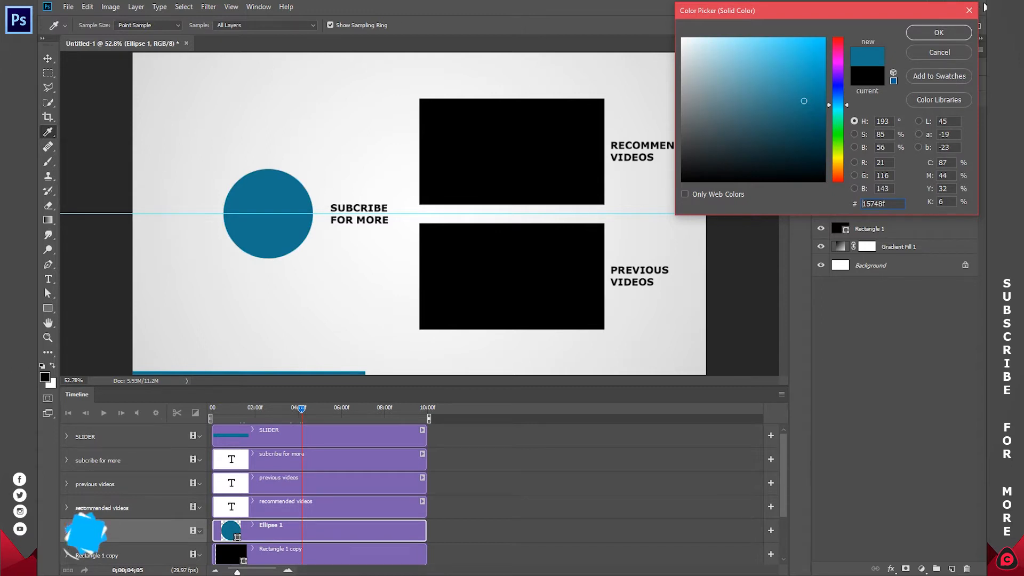
click(928, 33)
click(896, 342)
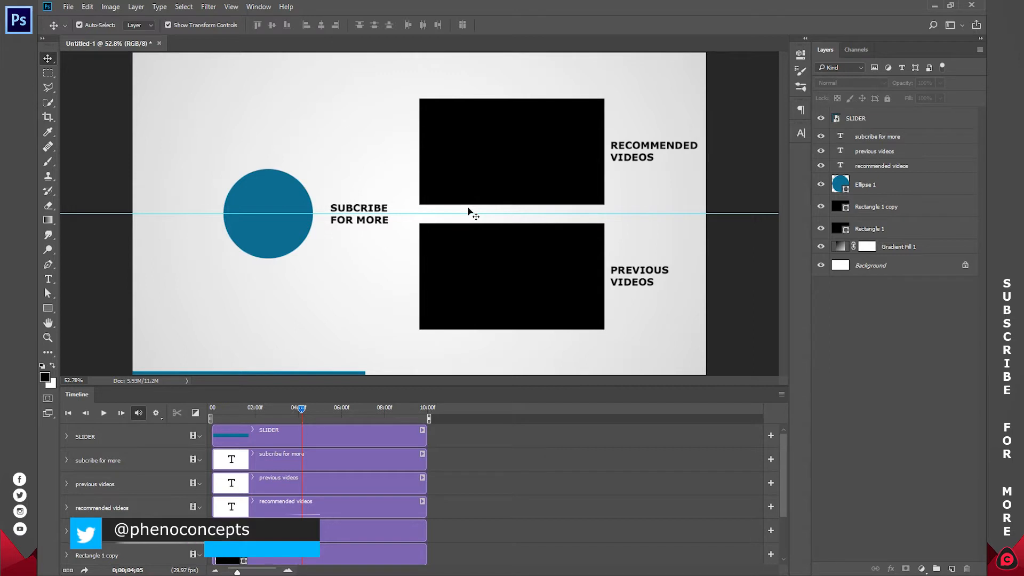
Step: Add the first [No Copyright Music] track, "Delusion", from the Music > NCS folder to the audio track
scroll(491, 482, down, 3)
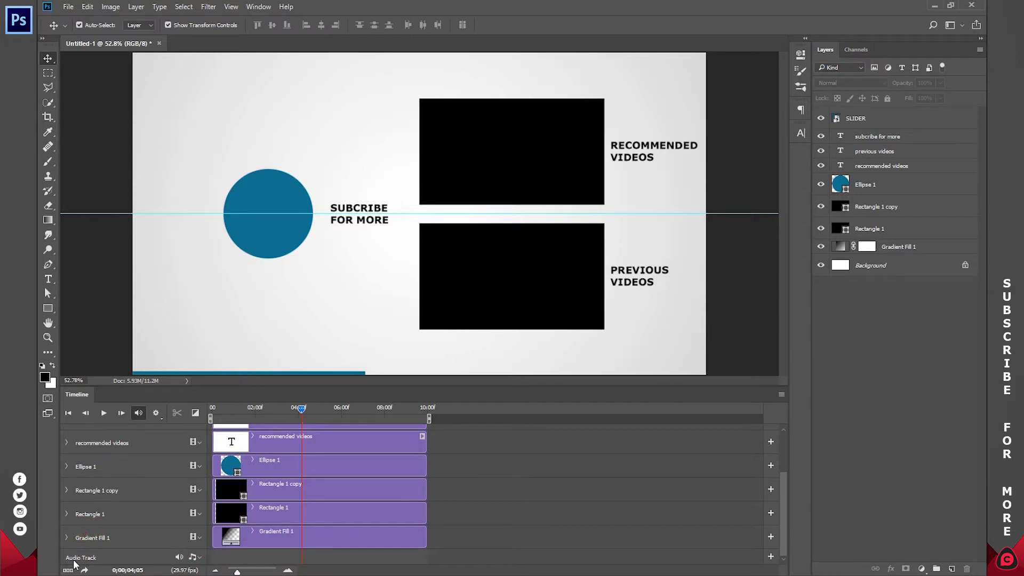
click(193, 558)
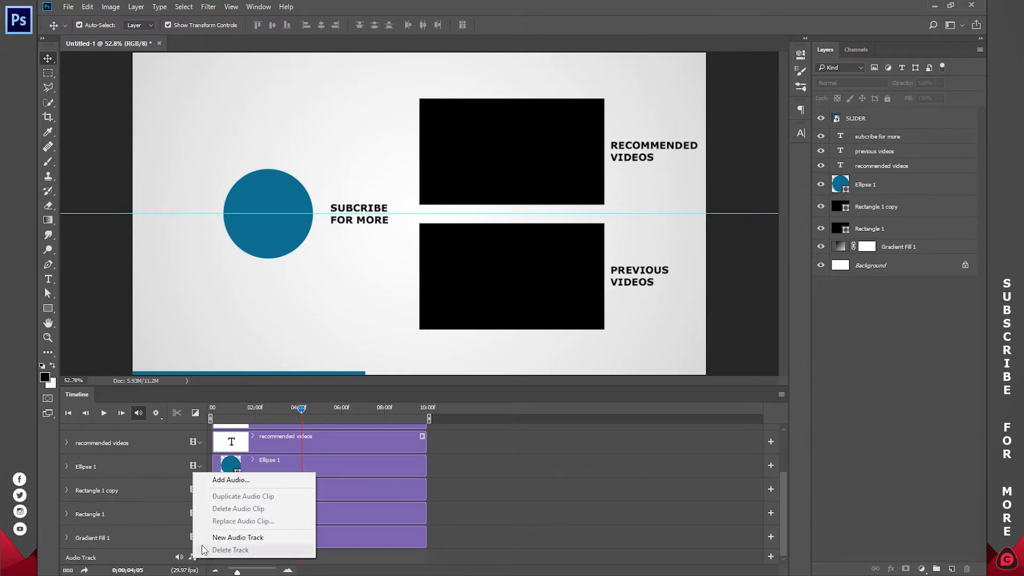
click(240, 483)
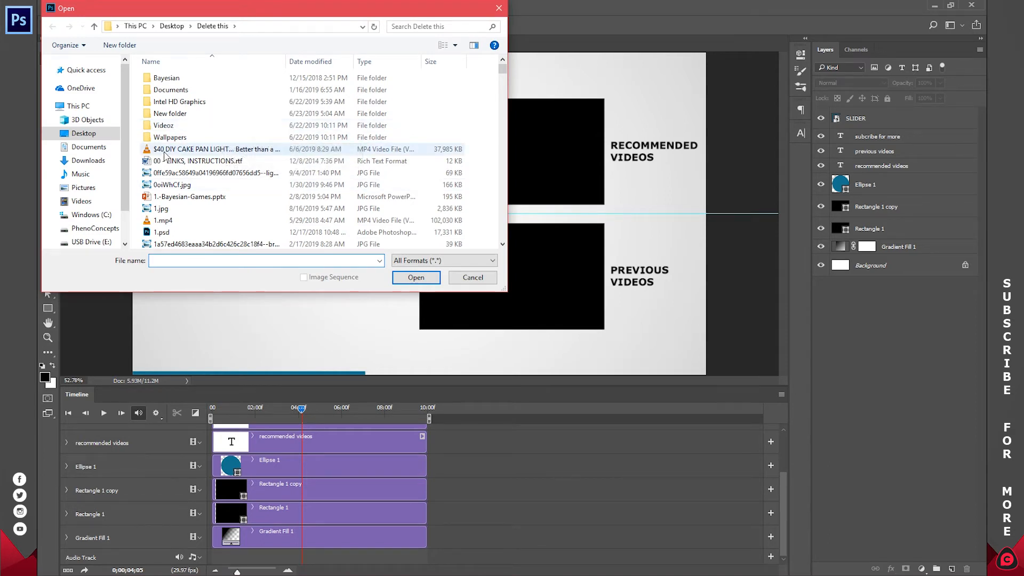
key(n)
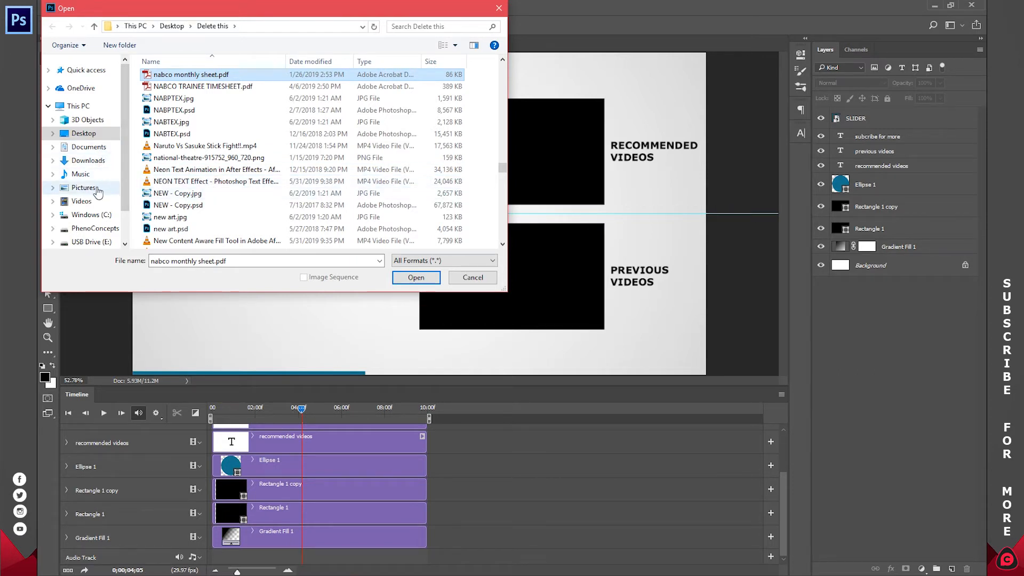
click(84, 177)
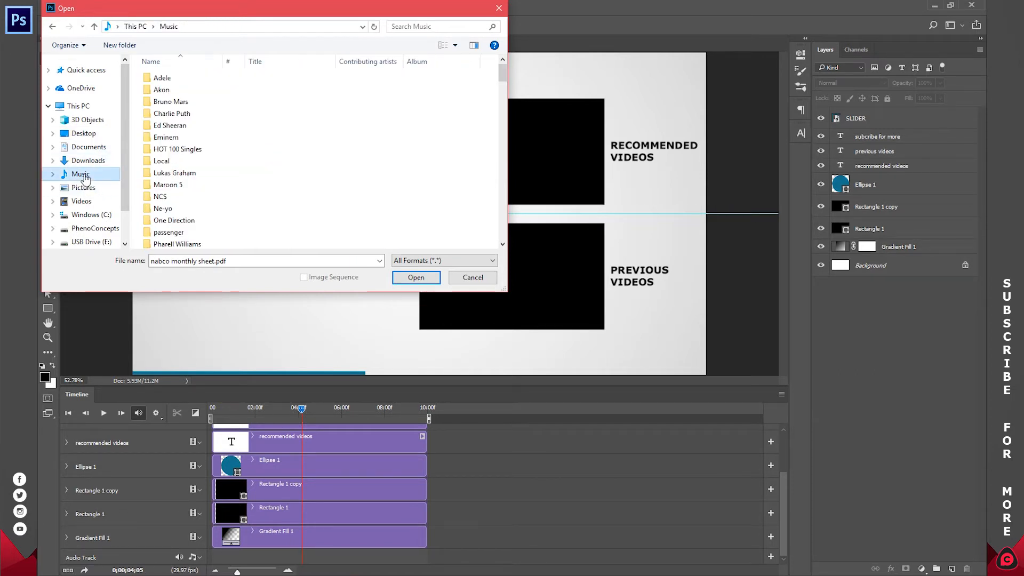
double_click(168, 200)
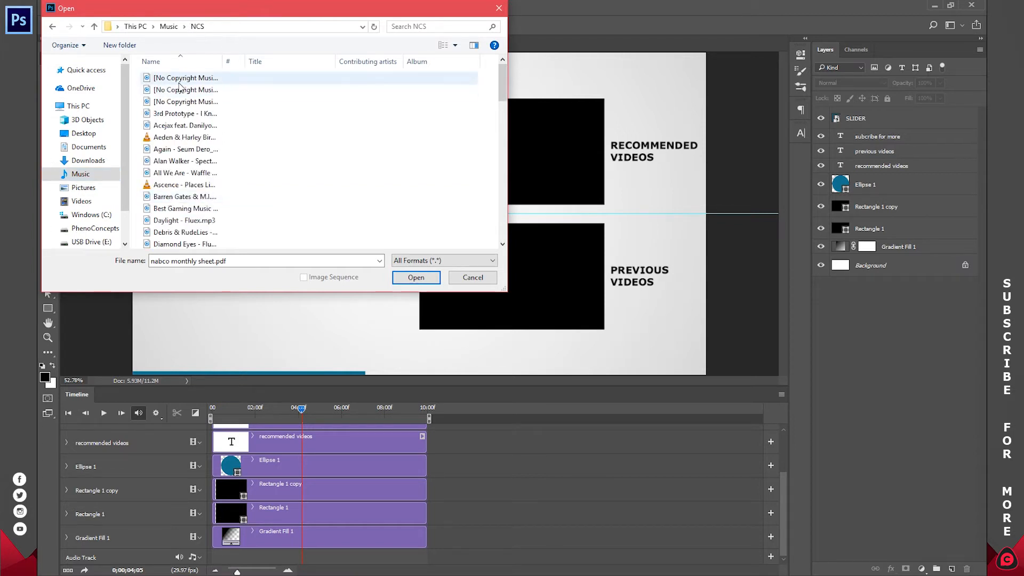
click(179, 83)
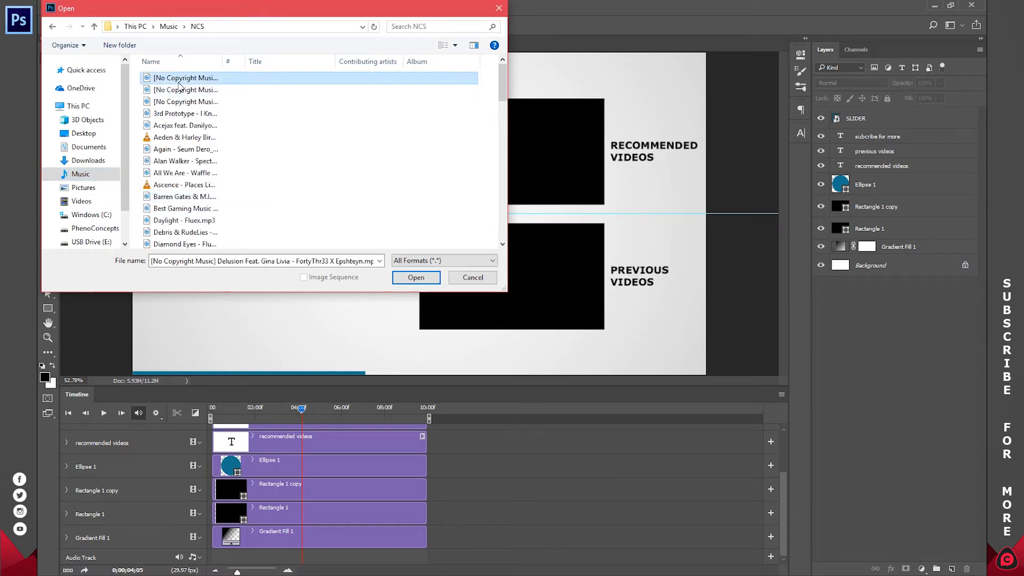
click(427, 283)
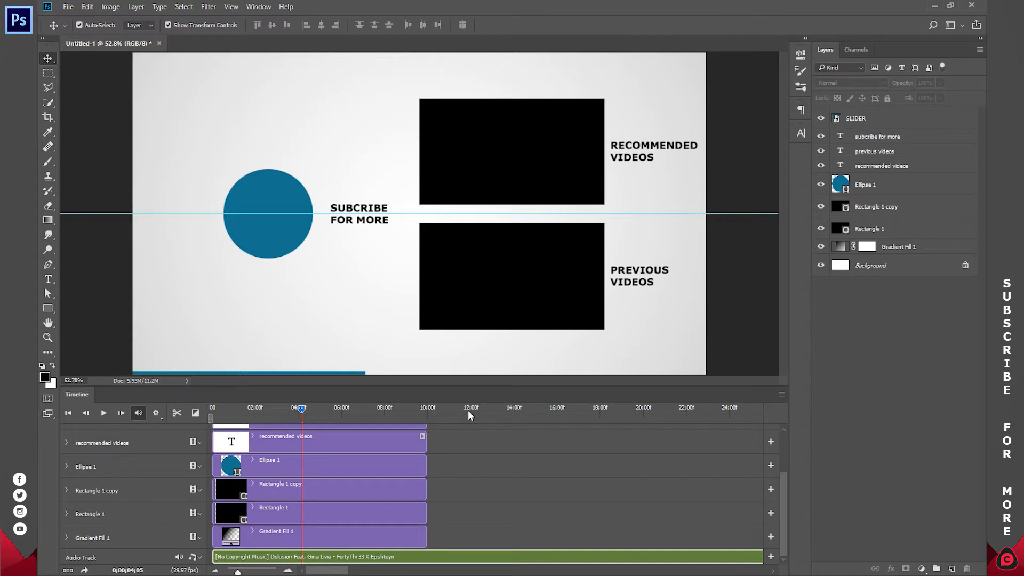
click(469, 410)
click(178, 413)
click(390, 561)
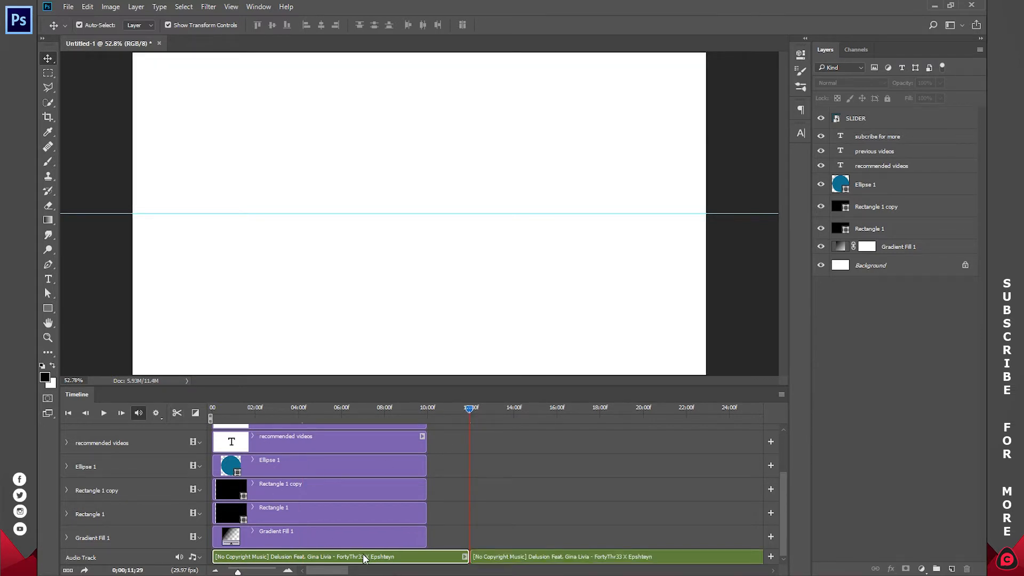
key(ctrl+z)
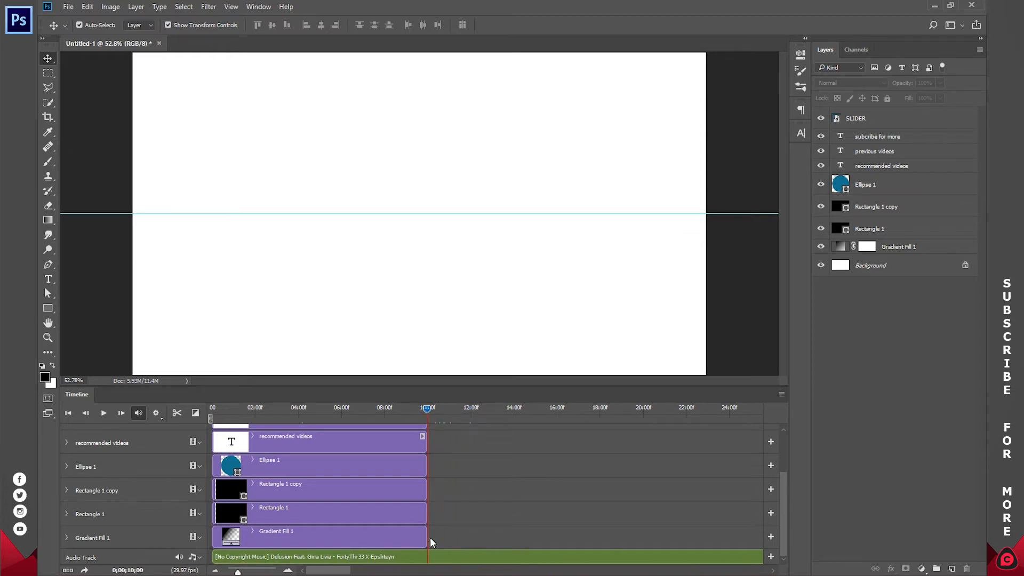
Step: Trim the music clip to 10 seconds by splitting it and deleting the remainder, and play the timeline from the start
click(434, 555)
click(177, 414)
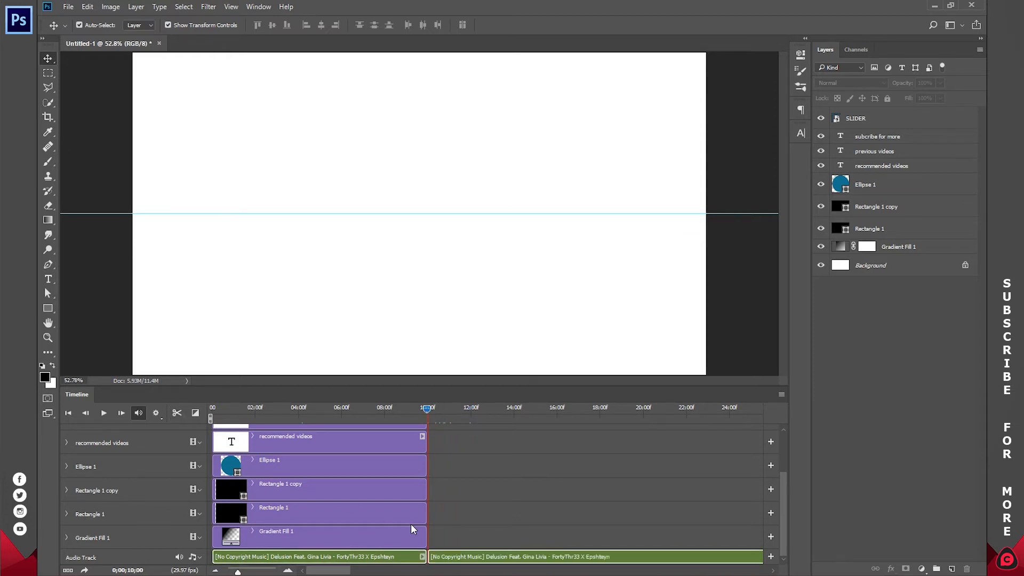
click(469, 556)
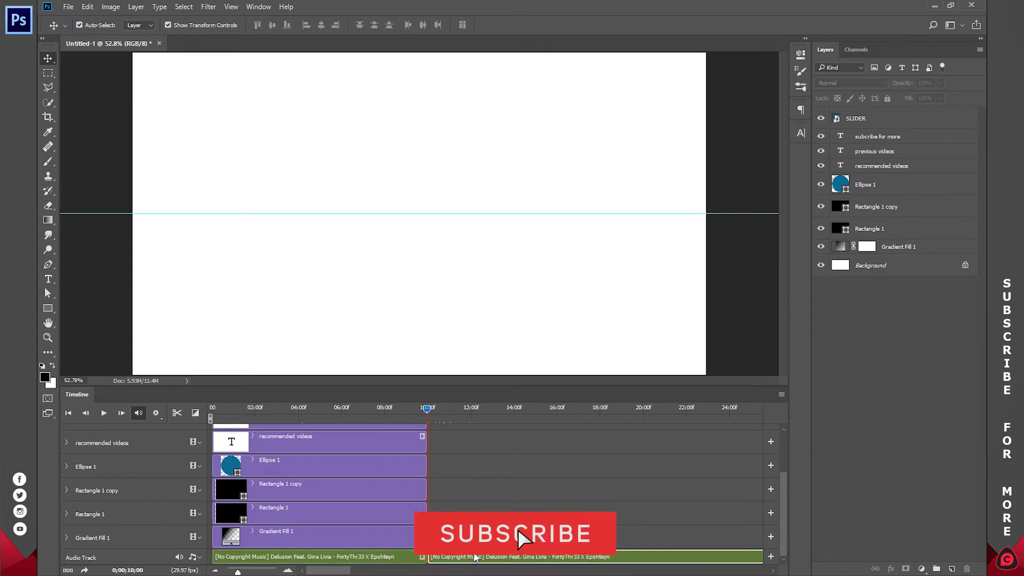
key(Delete)
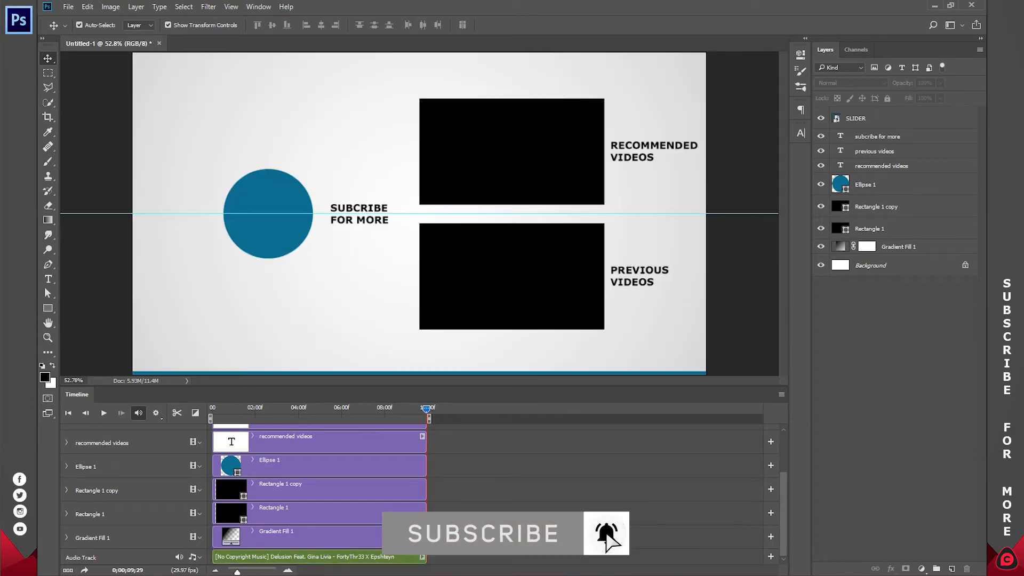
drag(341, 408, 207, 414)
key(space)
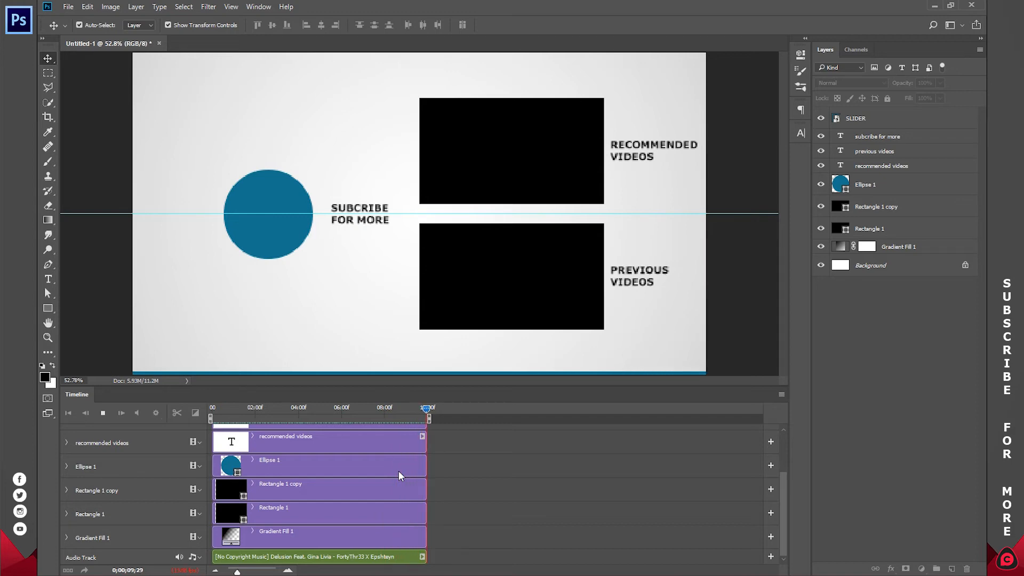
Step: Render the timeline as an H.264 High Quality 1920 × 1080 video named Untitled-1.mp4 in the Videos folder
click(69, 6)
mouse_move(119, 161)
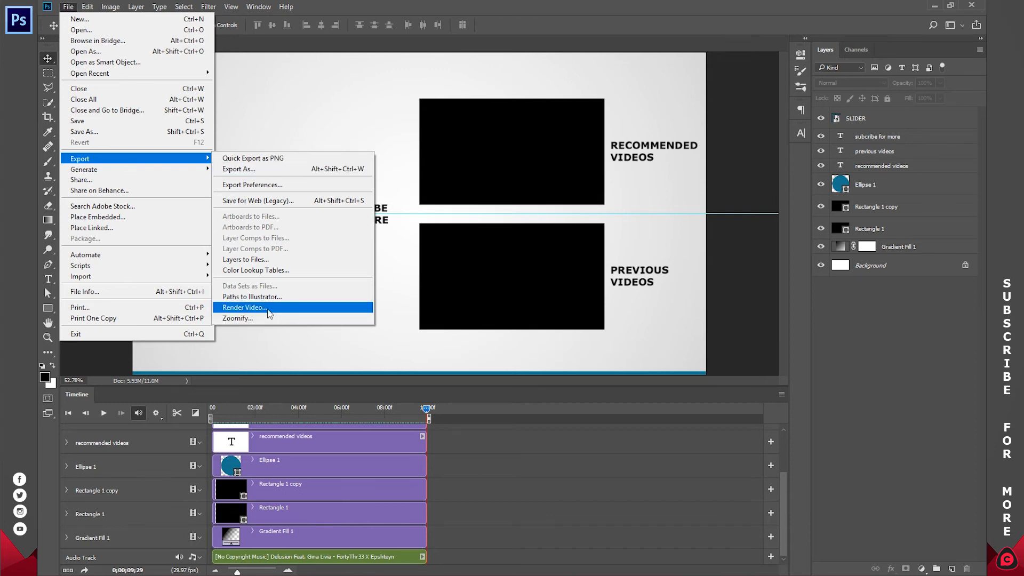
click(269, 308)
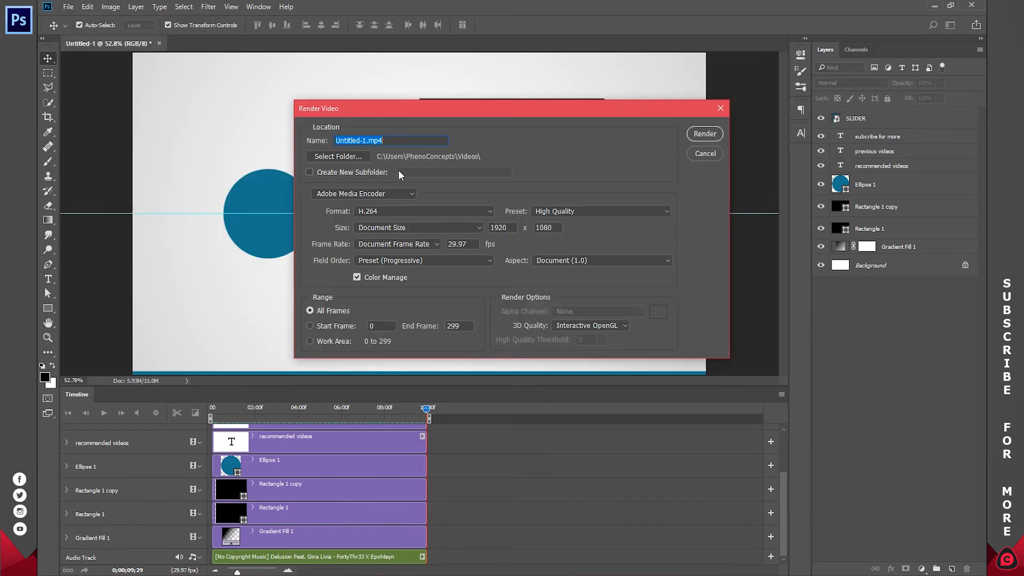
click(351, 156)
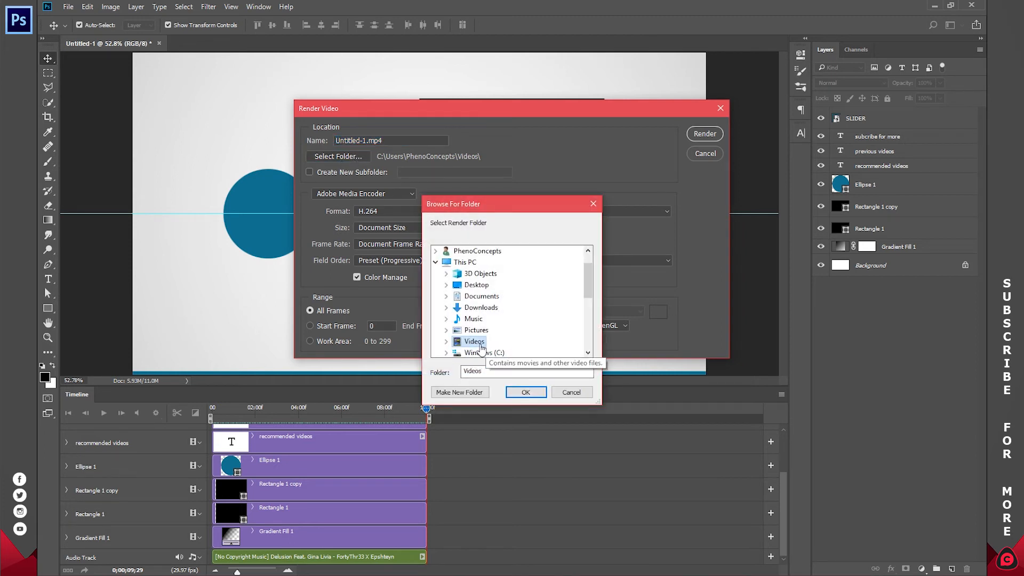
click(525, 393)
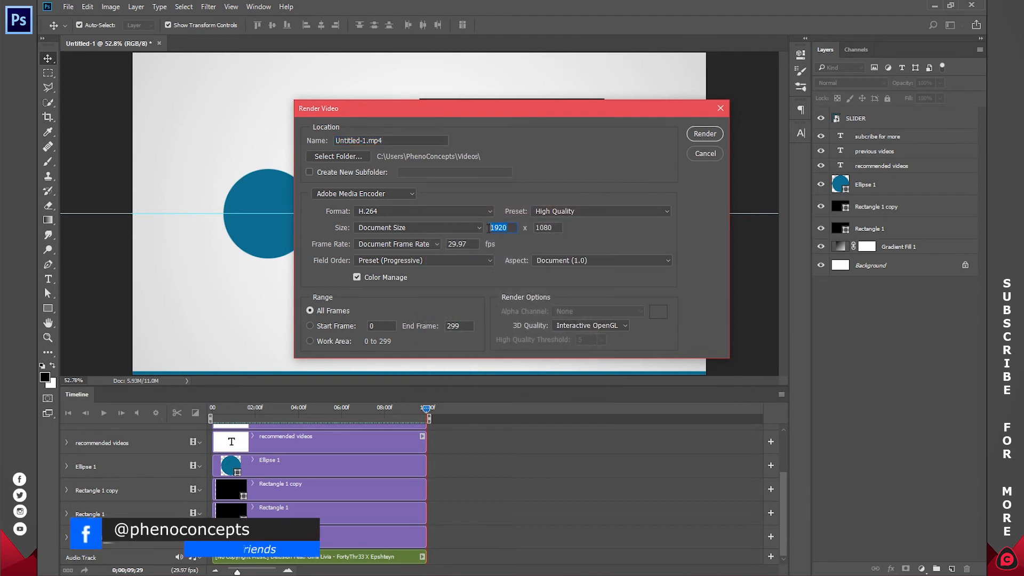
click(541, 213)
click(559, 224)
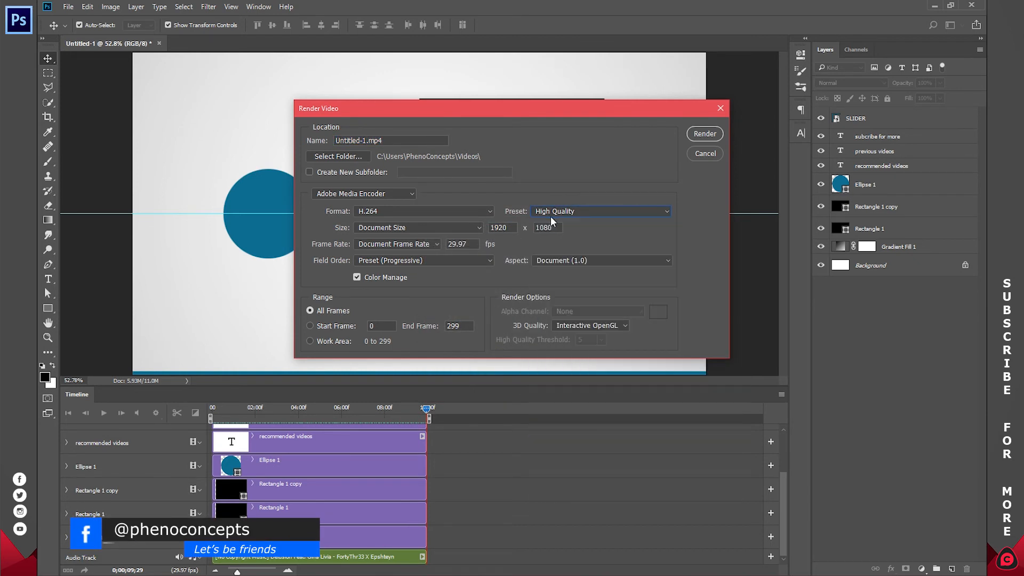
click(703, 135)
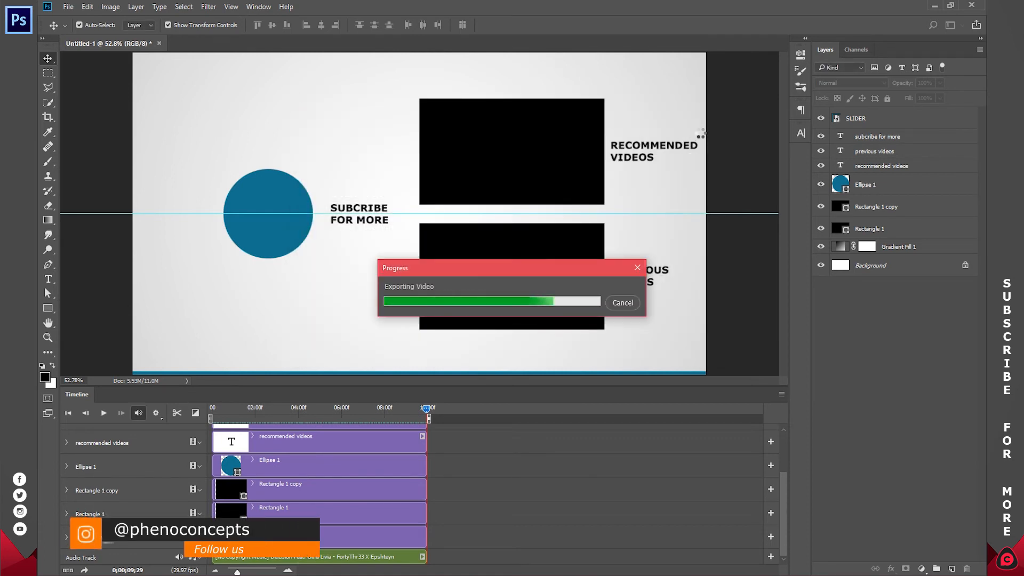
Step: Save the document under a name beginning "How to create an" and close it
key(ctrl+s)
click(95, 187)
click(196, 238)
text(How to create an)
click(416, 341)
key(ctrl+w)
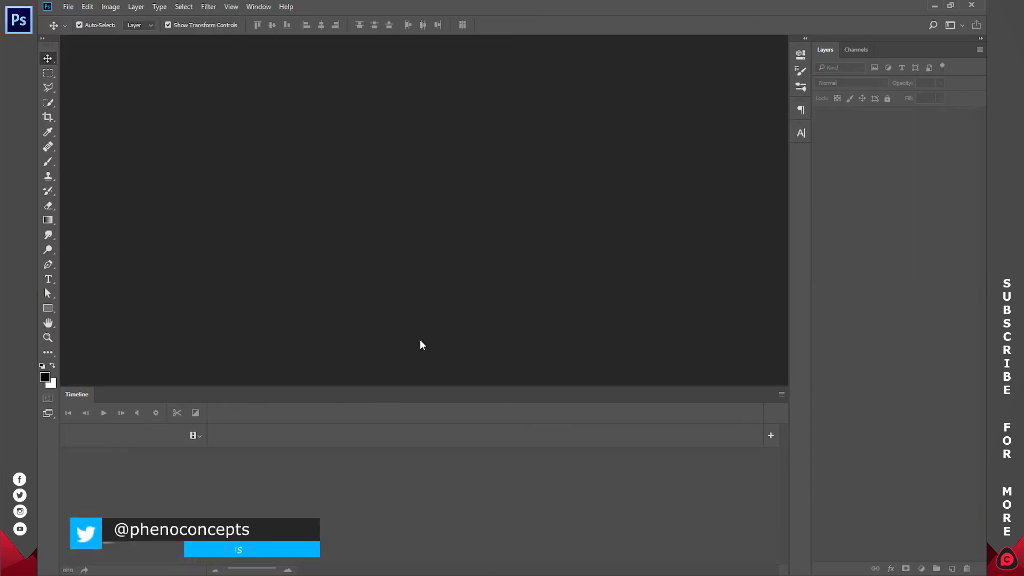